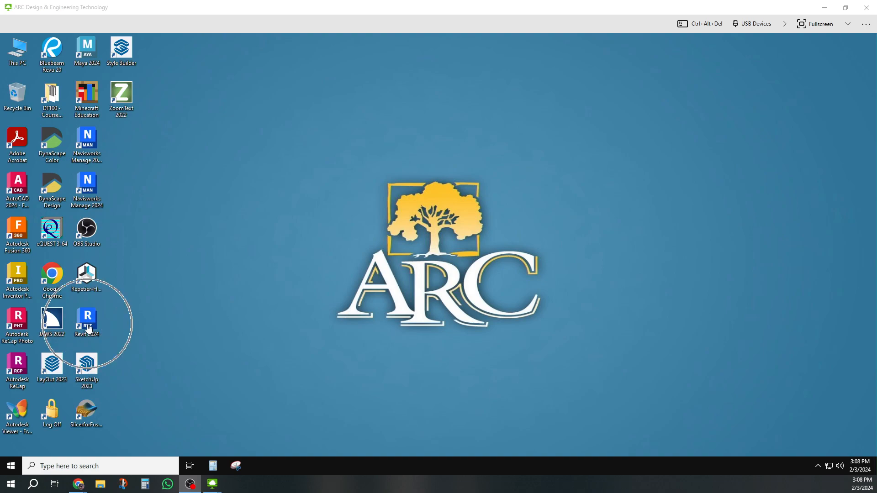
- Launch Revit 2024 from the desktop and dismiss the welcome message about personalizing the workspace
{"action": "left_click", "coordinate": [89, 328]}
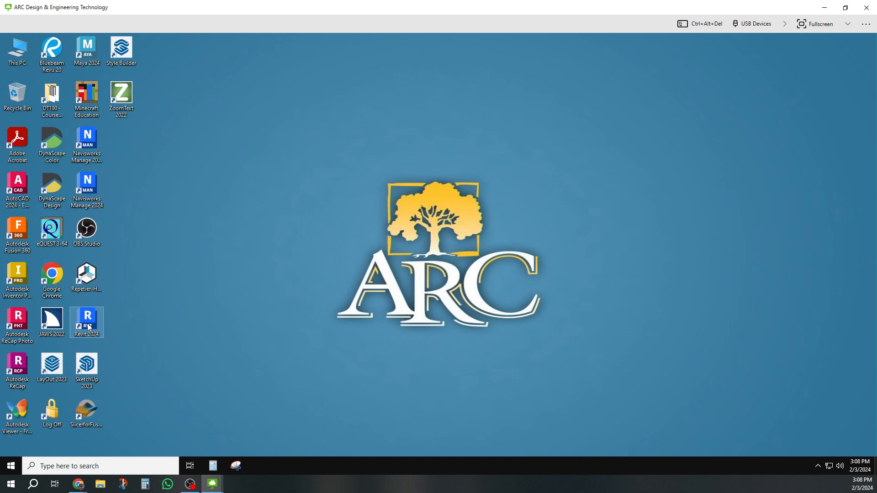
{"action": "double_click", "coordinate": [89, 327]}
{"action": "right_click", "coordinate": [92, 323]}
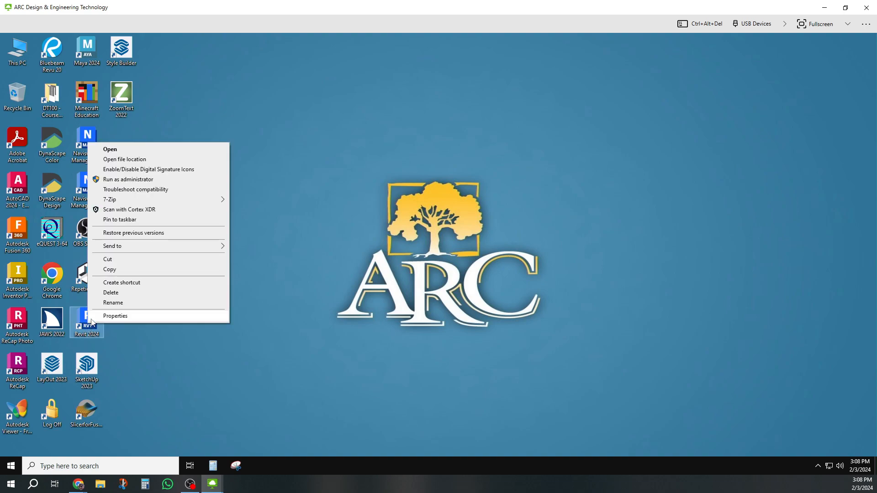
{"action": "left_click", "coordinate": [118, 150]}
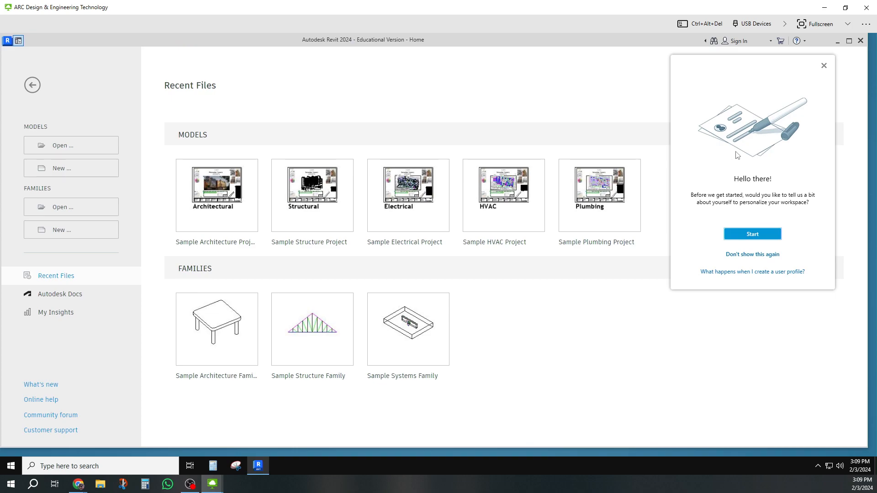
{"action": "left_click", "coordinate": [823, 66]}
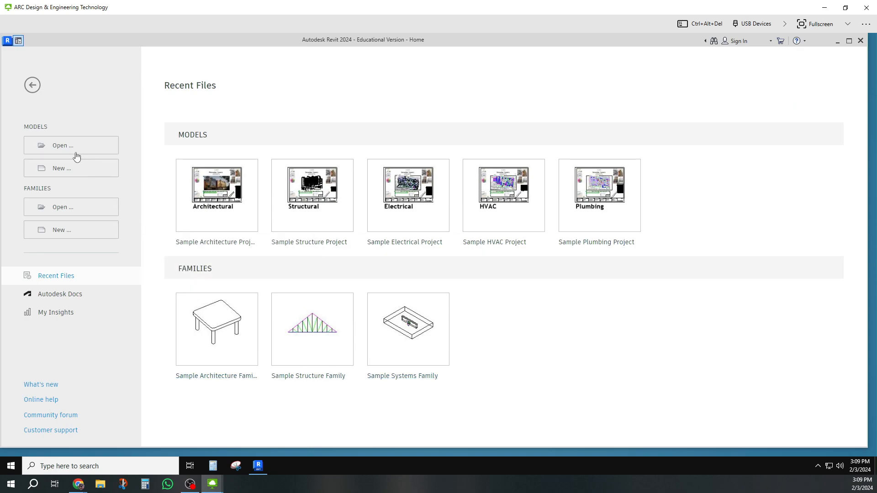
{"action": "key", "text": "ctrl"}
{"action": "key", "text": "ctrl"}
{"action": "key", "text": "ctrl"}
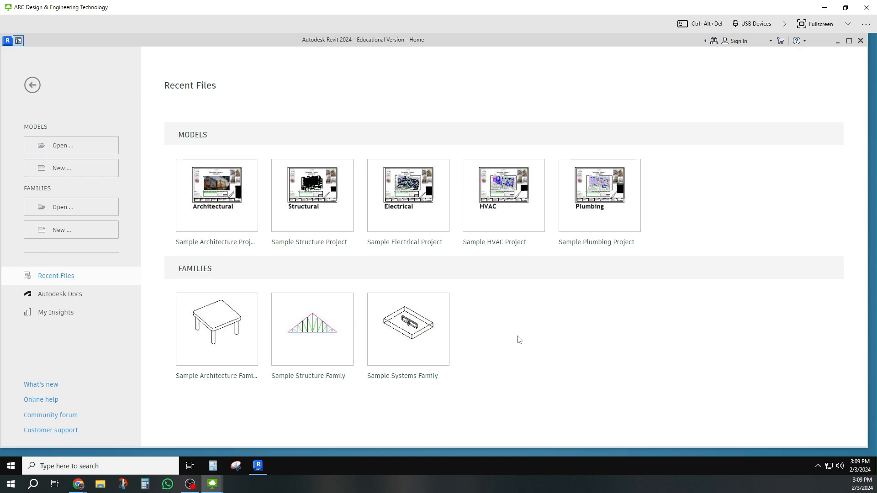
- Create a new project, not a project template, based on the English-Imperial template file default.rte
{"action": "left_click", "coordinate": [60, 170]}
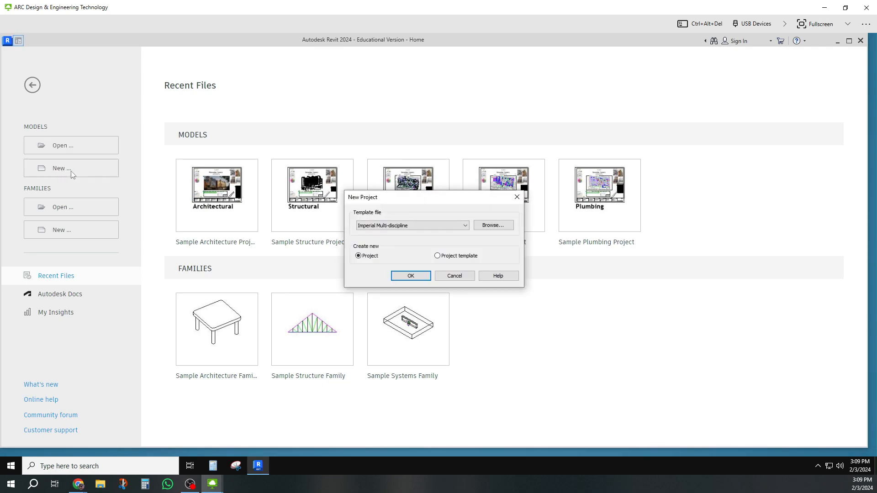
{"action": "left_click", "coordinate": [465, 225]}
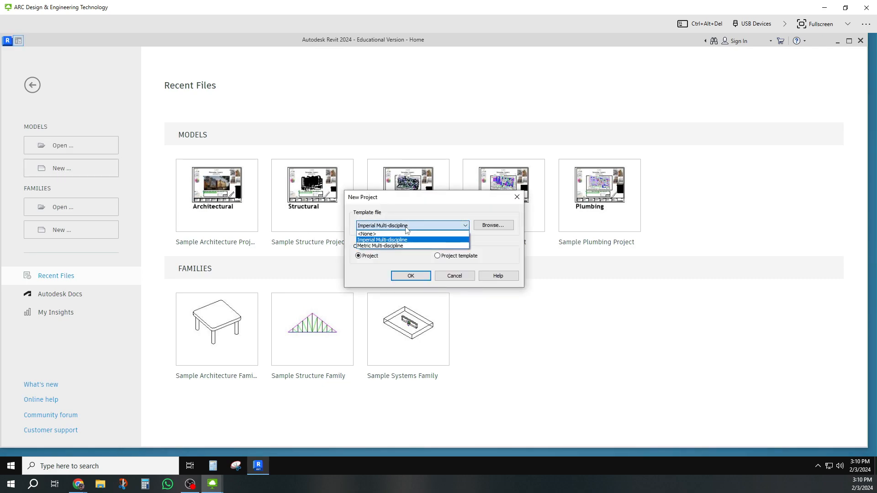
{"action": "left_click", "coordinate": [495, 229]}
{"action": "left_click", "coordinate": [494, 226]}
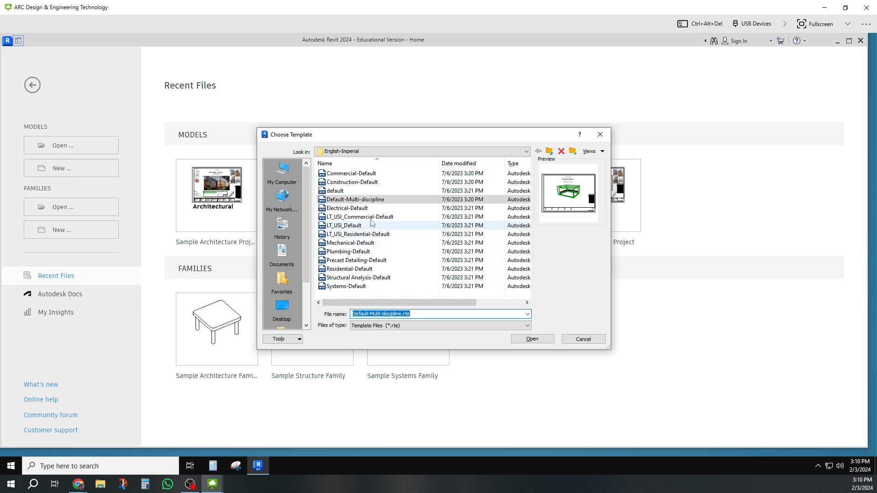
{"action": "left_click", "coordinate": [333, 190]}
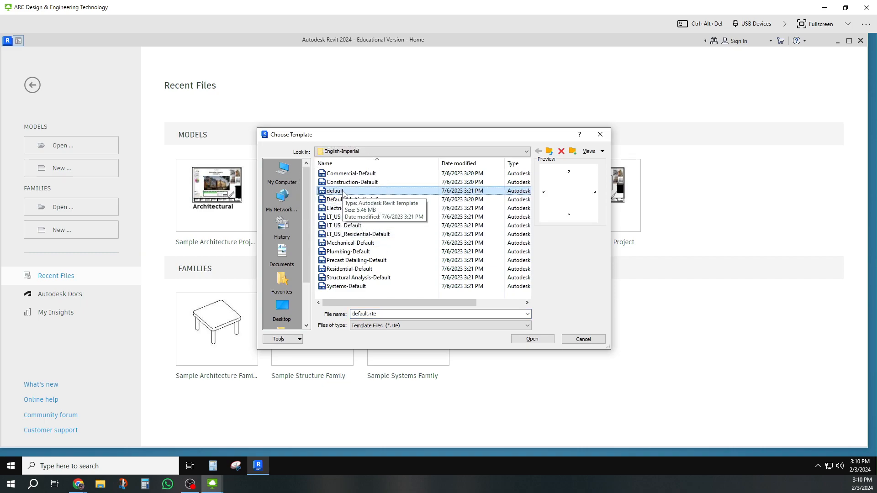
{"action": "left_click", "coordinate": [532, 340]}
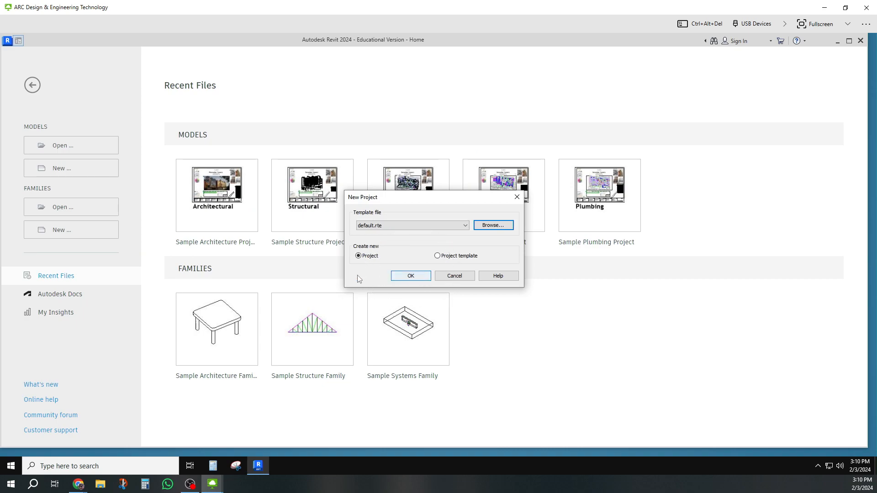
{"action": "left_click", "coordinate": [358, 255]}
{"action": "left_click", "coordinate": [411, 276]}
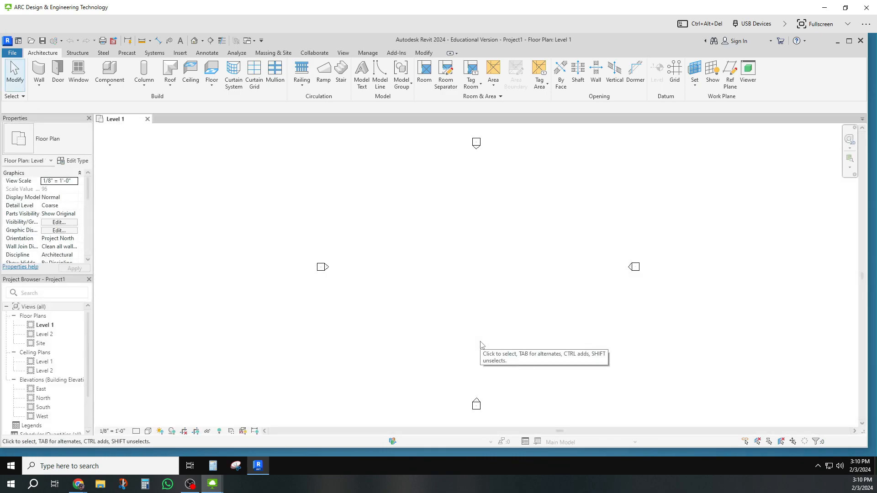
- Examine the Project Browser's floor plans, ceiling plans, elevations, legends, schedules, sheets, families and groups
{"action": "key", "text": "ctrl"}
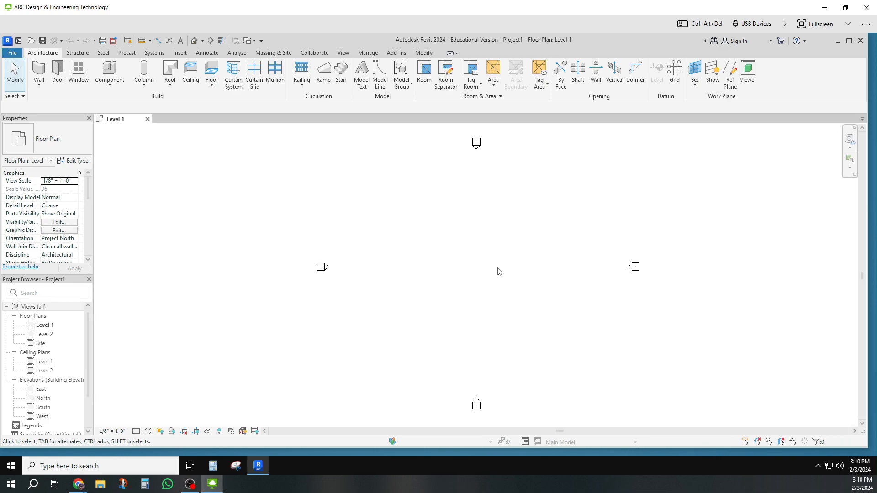
{"action": "key", "text": "ctrl"}
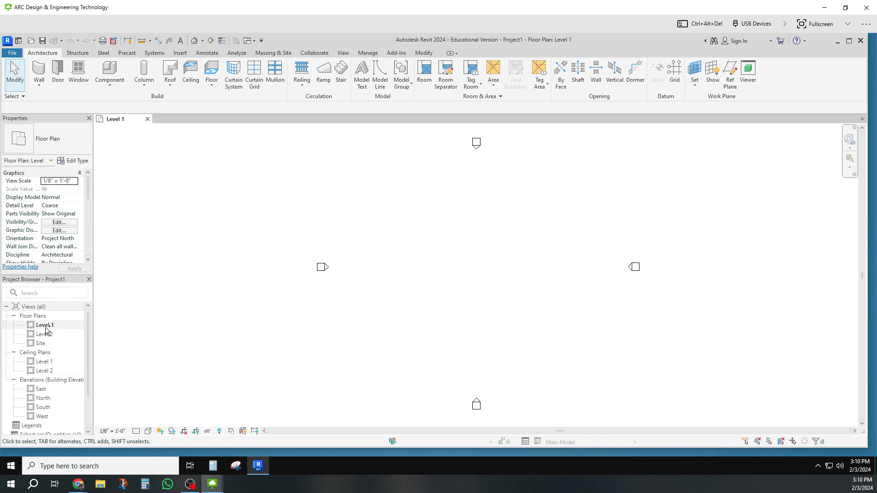
{"action": "key", "text": "ctrl"}
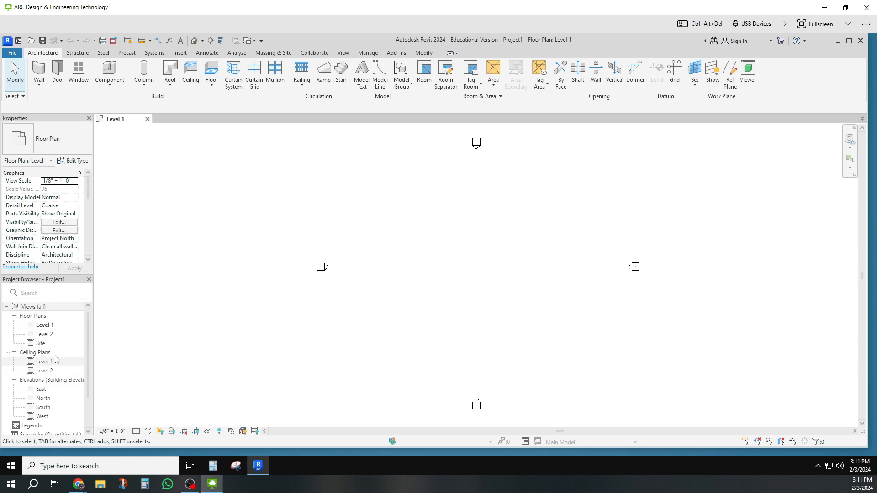
{"action": "left_click", "coordinate": [89, 344]}
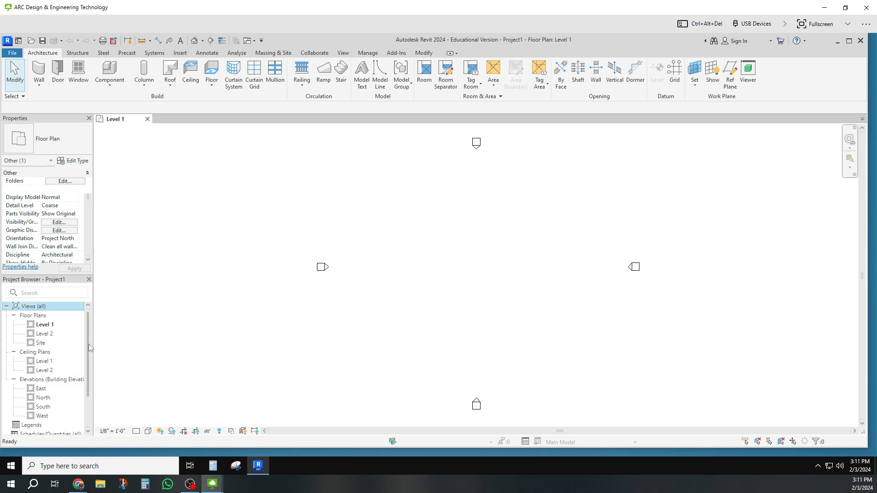
{"action": "scroll", "coordinate": [87, 359], "scroll_direction": "down", "scroll_amount": 2}
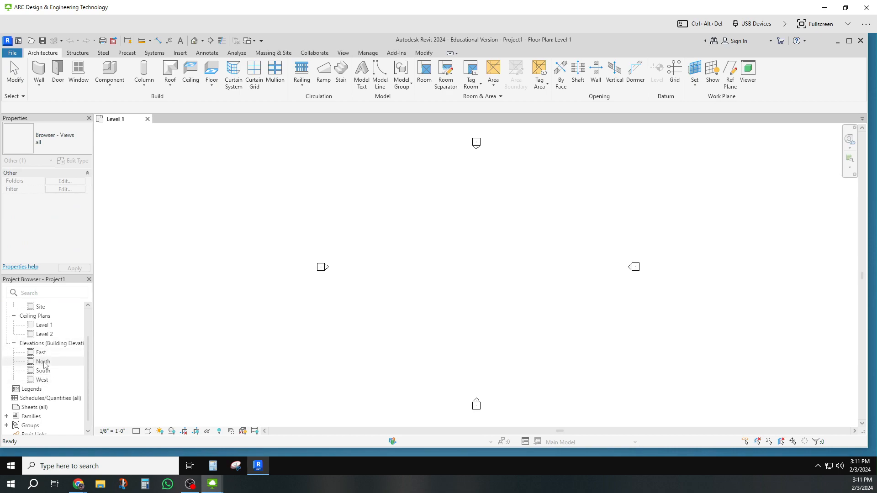
{"action": "scroll", "coordinate": [86, 365], "scroll_direction": "down", "scroll_amount": 1}
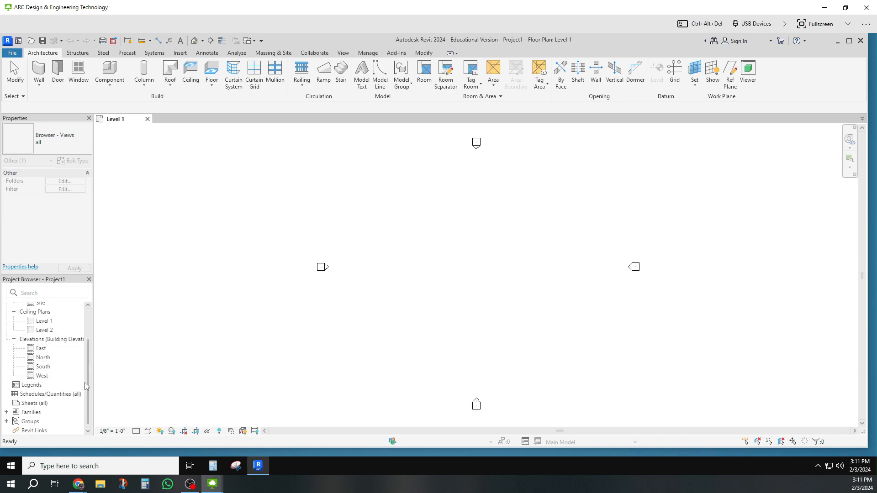
{"action": "left_click", "coordinate": [42, 395]}
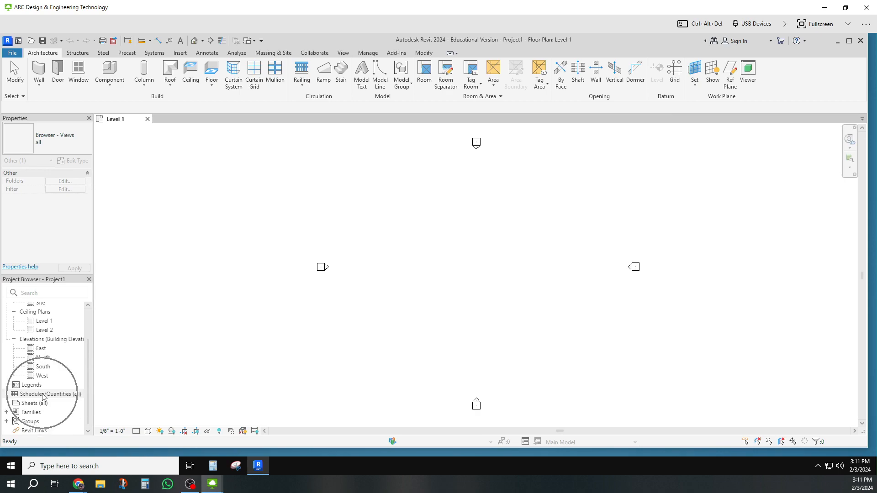
{"action": "left_click", "coordinate": [30, 405]}
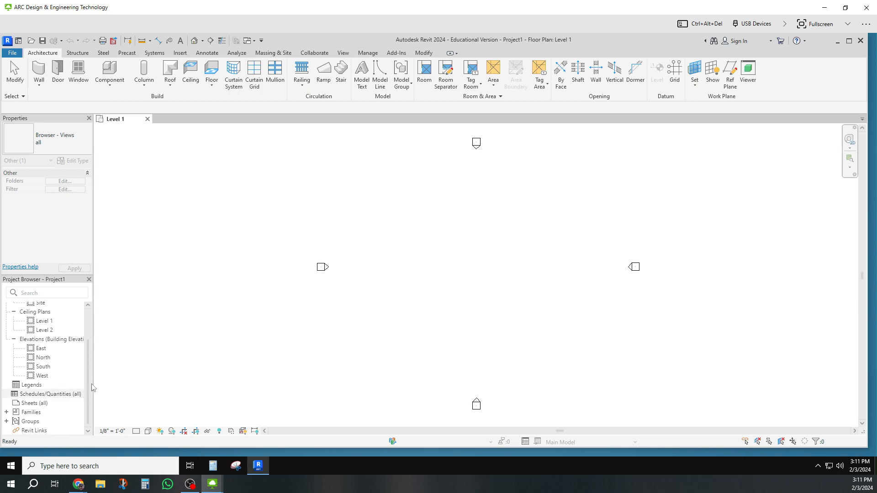
{"action": "left_click_drag", "start_coordinate": [88, 384], "coordinate": [88, 350]}
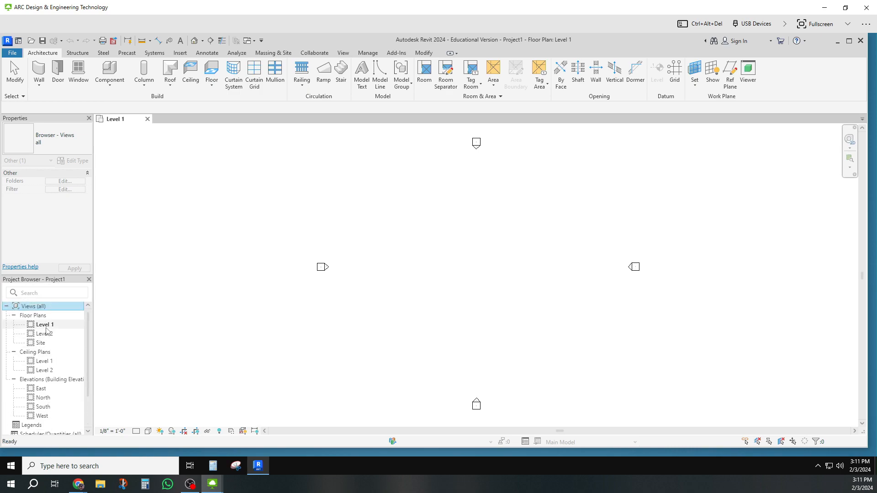
{"action": "scroll", "coordinate": [85, 411], "scroll_direction": "down", "scroll_amount": 2}
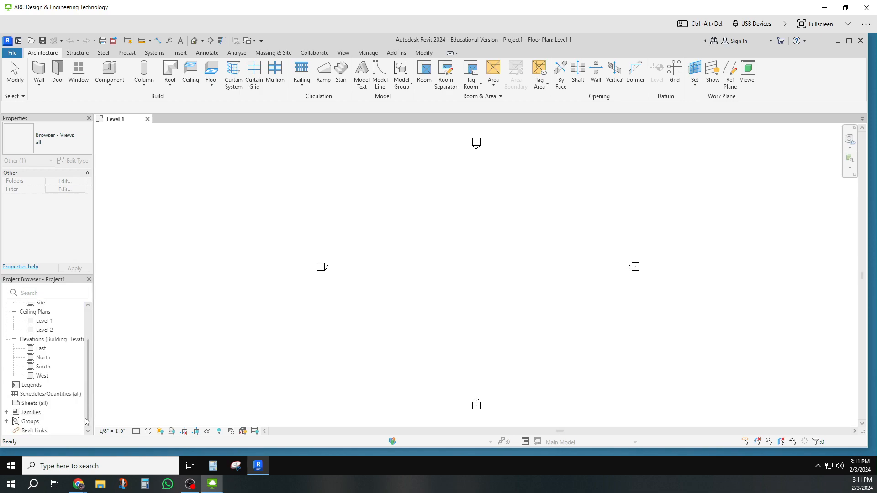
{"action": "key", "text": "ctrl"}
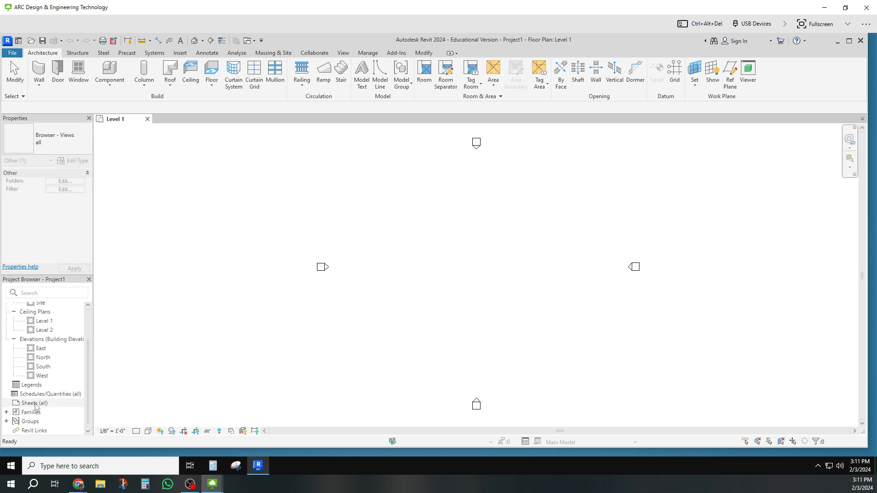
{"action": "key", "text": "ctrl"}
{"action": "scroll", "coordinate": [83, 352], "scroll_direction": "up", "scroll_amount": 3}
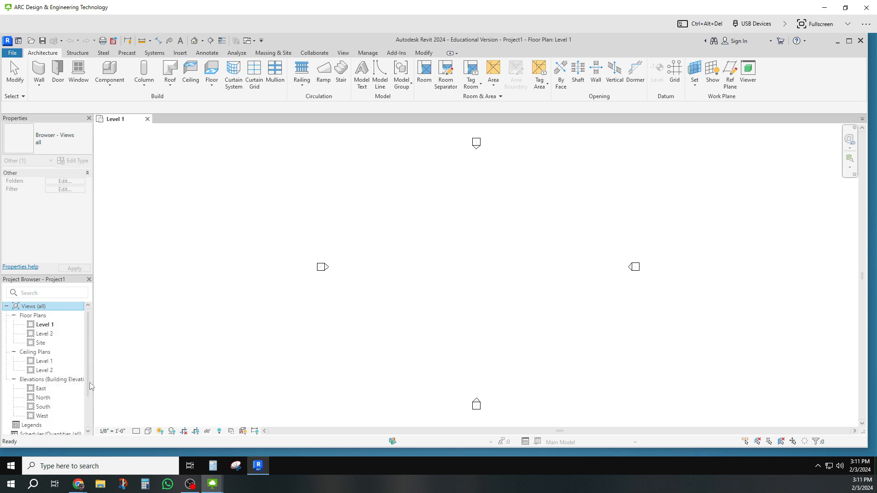
{"action": "mouse_move", "coordinate": [87, 383]}
{"action": "left_mouse_down"}
{"action": "mouse_move", "coordinate": [88, 392]}
{"action": "mouse_move", "coordinate": [92, 367]}
{"action": "left_mouse_up"}
- Hide the Properties palette through the user interface options and show it again
{"action": "left_click", "coordinate": [343, 54]}
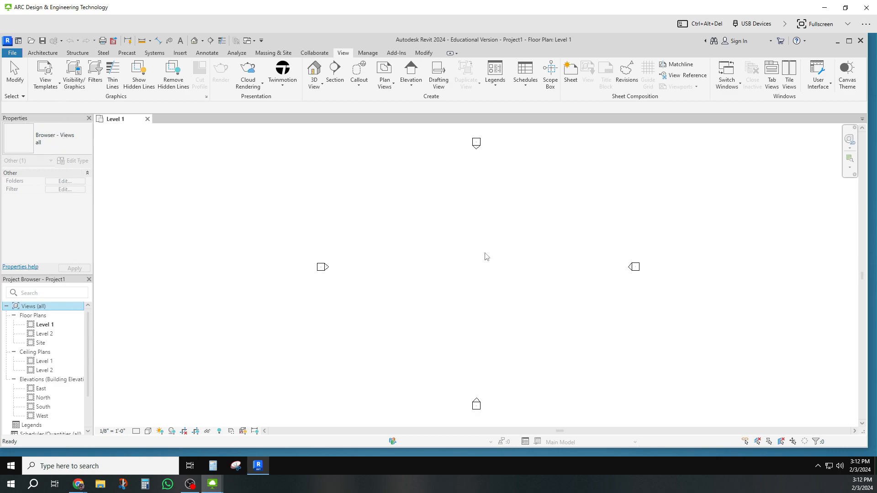
{"action": "left_click", "coordinate": [818, 77]}
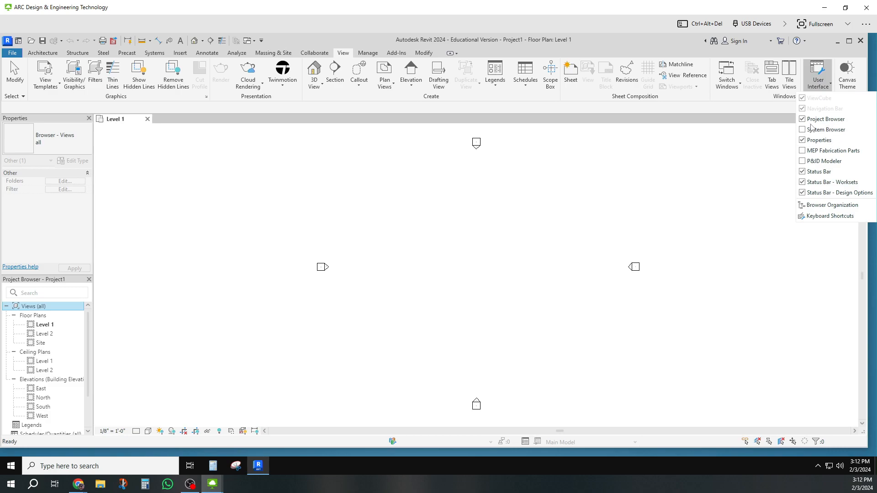
{"action": "left_click", "coordinate": [802, 140]}
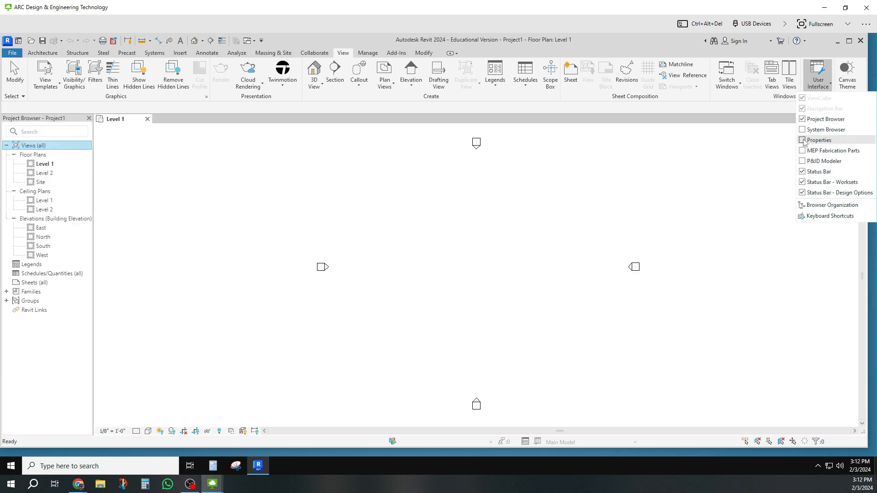
{"action": "left_click", "coordinate": [802, 140]}
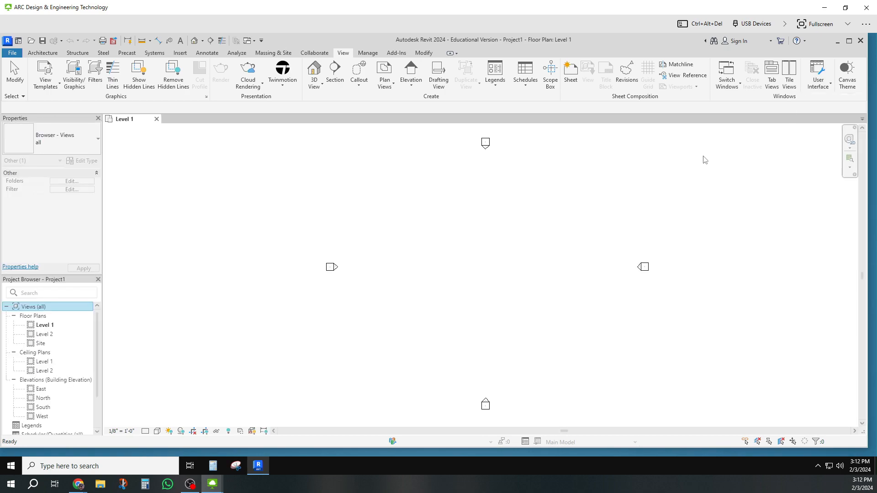
{"action": "left_click", "coordinate": [701, 164]}
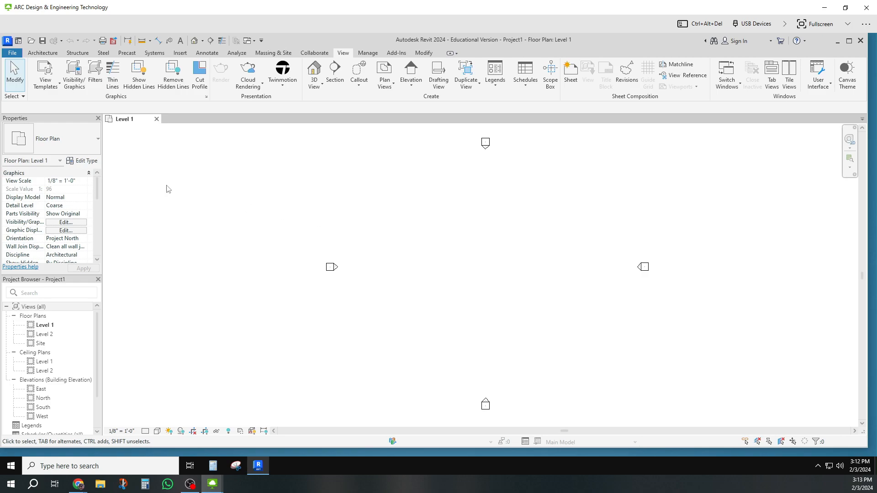
- Draw a closed L-shaped loop of Generic - 8" walls on Level 1, about 32 ft by 32 ft overall, with a 15 ft wide south leg
{"action": "left_click", "coordinate": [44, 54]}
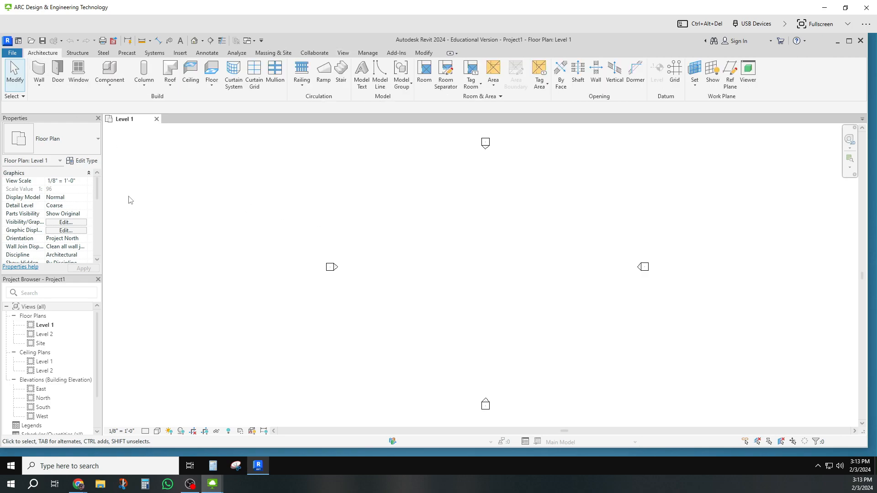
{"action": "left_click", "coordinate": [38, 69]}
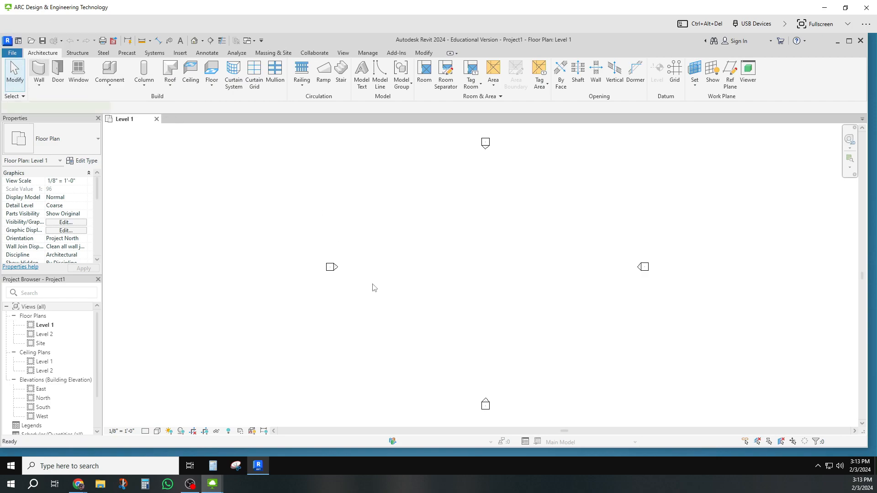
{"action": "left_click", "coordinate": [383, 305]}
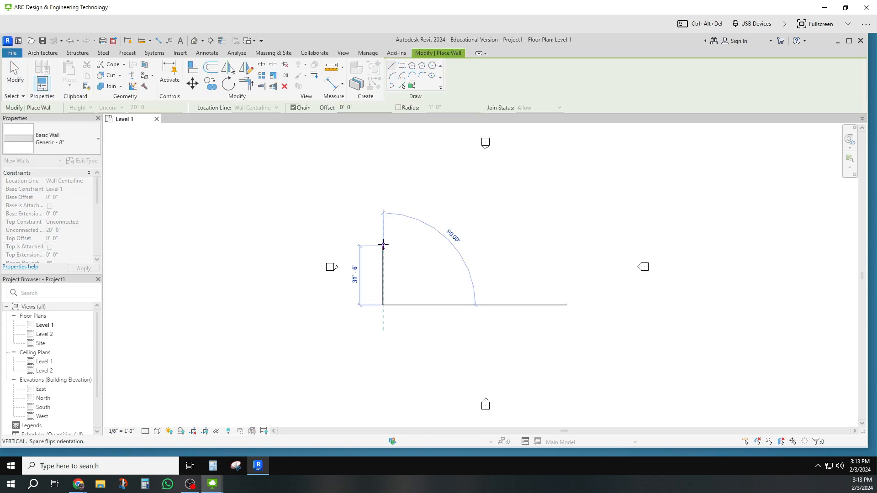
{"action": "left_click", "coordinate": [383, 245]}
{"action": "left_click", "coordinate": [444, 244]}
{"action": "left_click", "coordinate": [444, 275]}
{"action": "left_click", "coordinate": [411, 275]}
{"action": "left_click", "coordinate": [411, 305]}
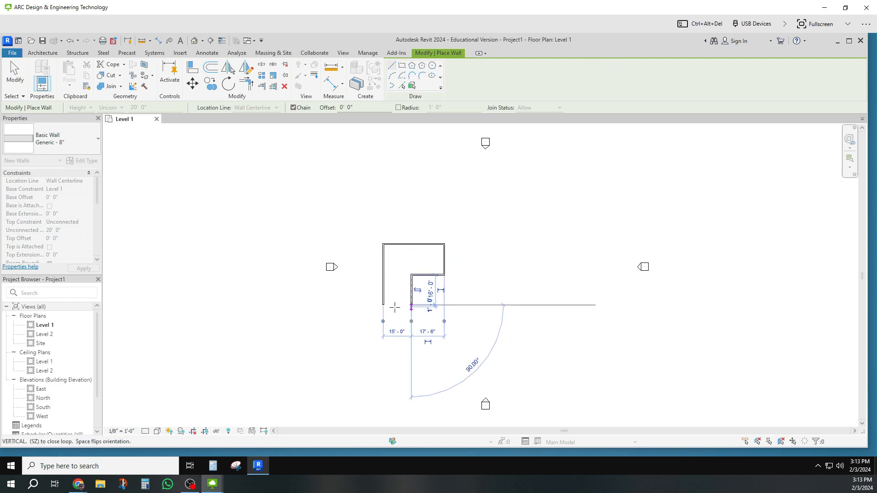
{"action": "left_click", "coordinate": [383, 304]}
{"action": "key", "text": "Escape"}
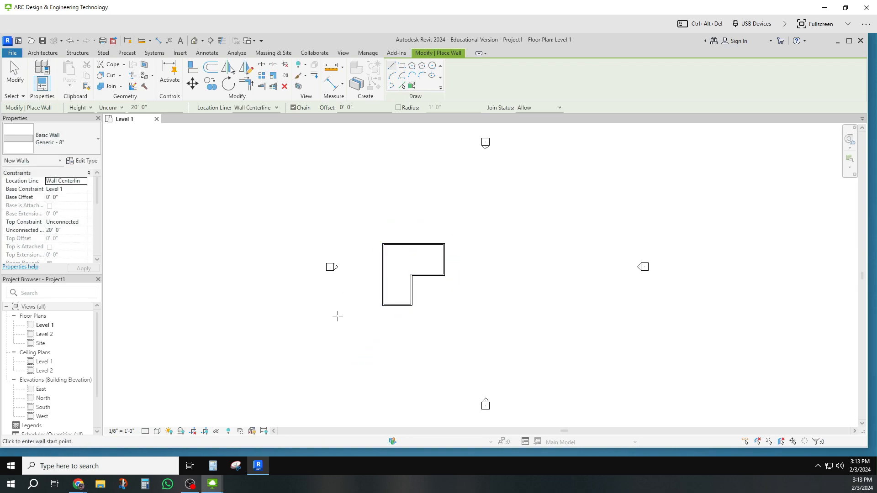
{"action": "key", "text": "Escape"}
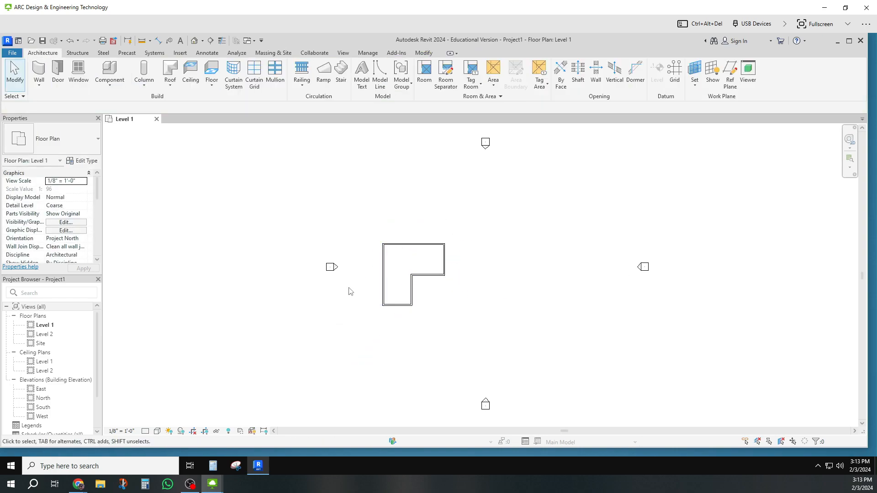
- Select the west wall of the L-shaped loop and examine its base constraint, top constraint and unconnected height properties
{"action": "left_click", "coordinate": [384, 266]}
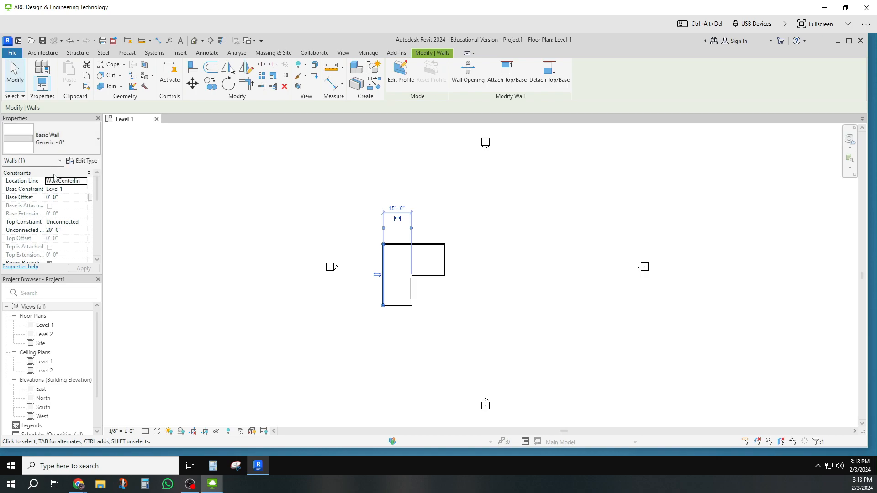
{"action": "left_click_drag", "start_coordinate": [99, 194], "coordinate": [101, 202]}
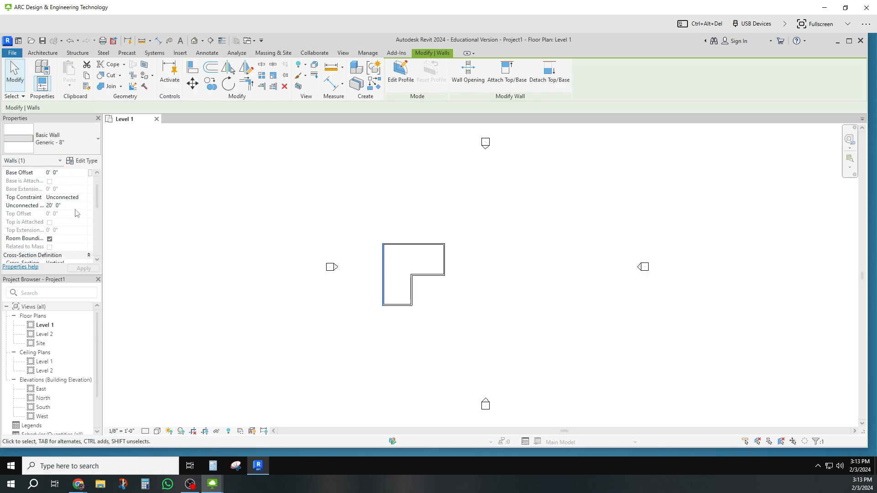
{"action": "key", "text": "ctrl"}
{"action": "key", "text": "ctrl"}
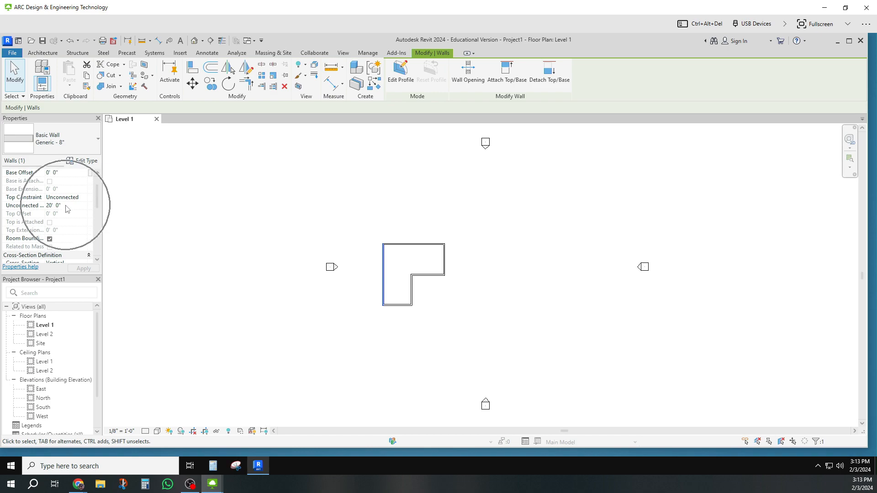
{"action": "key", "text": "ctrl"}
{"action": "scroll", "coordinate": [97, 192], "scroll_direction": "up", "scroll_amount": 3}
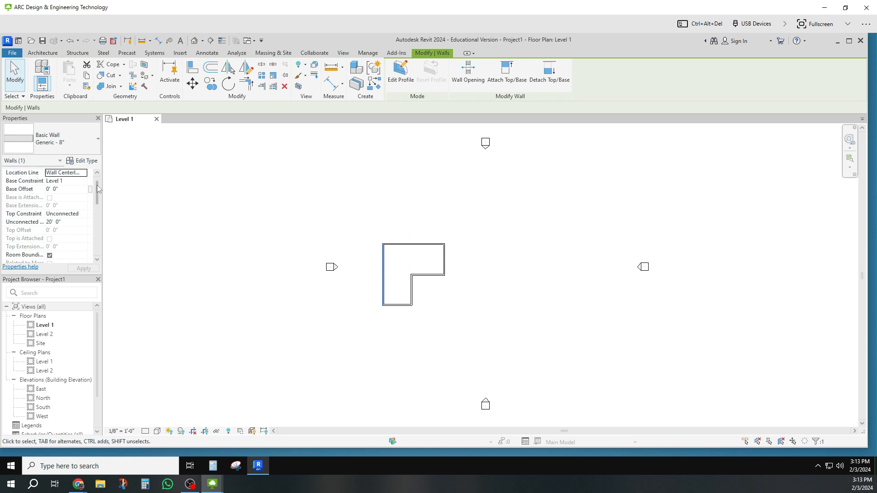
{"action": "key", "text": "ctrl"}
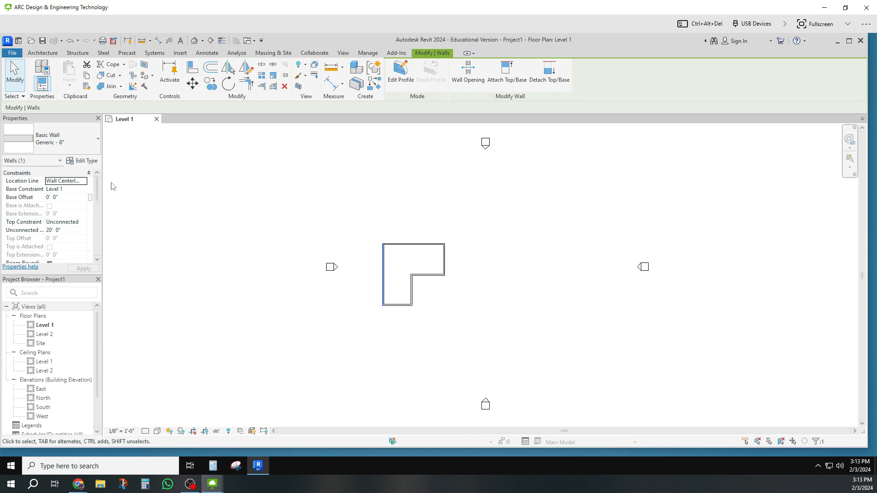
- Review the Location Line options available for the west wall and deselect the wall
{"action": "left_click", "coordinate": [63, 184]}
{"action": "left_click", "coordinate": [84, 182]}
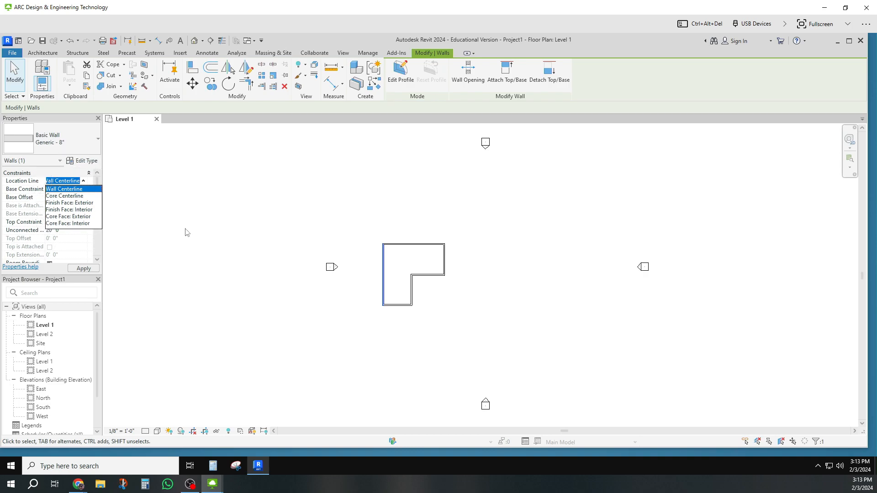
{"action": "left_click", "coordinate": [191, 243]}
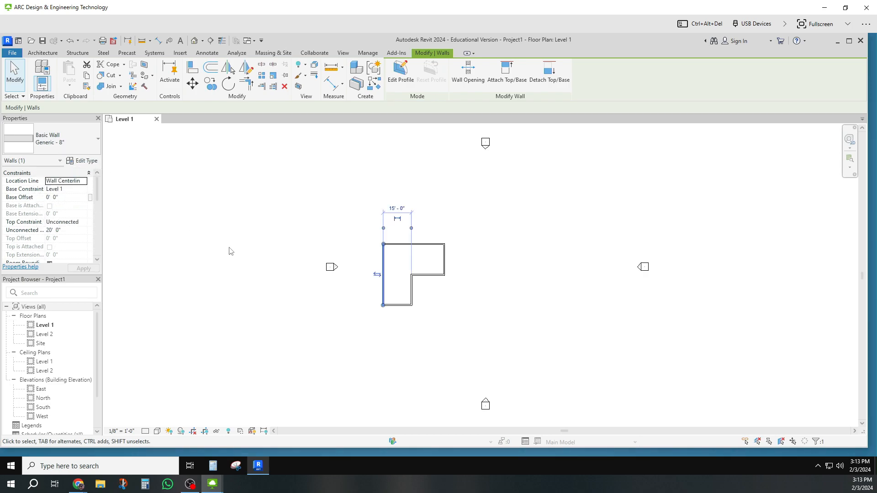
{"action": "left_click", "coordinate": [231, 251]}
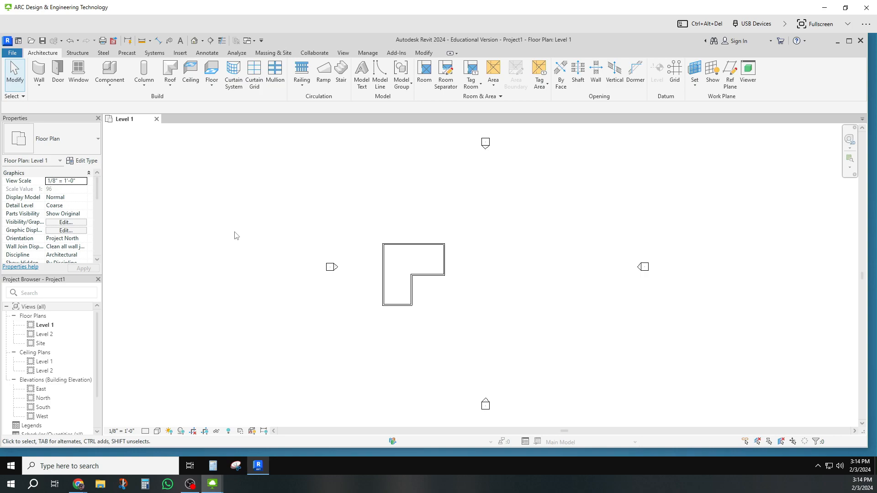
- Inspect the west wall's type properties and the layers of its structure assembly, closing both dialogs without editing
{"action": "left_click", "coordinate": [383, 273]}
{"action": "left_click", "coordinate": [83, 160]}
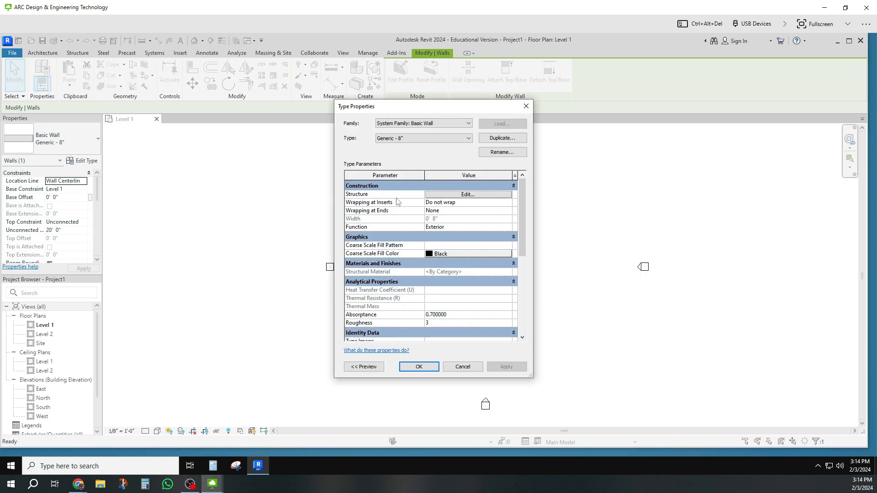
{"action": "left_click", "coordinate": [458, 198]}
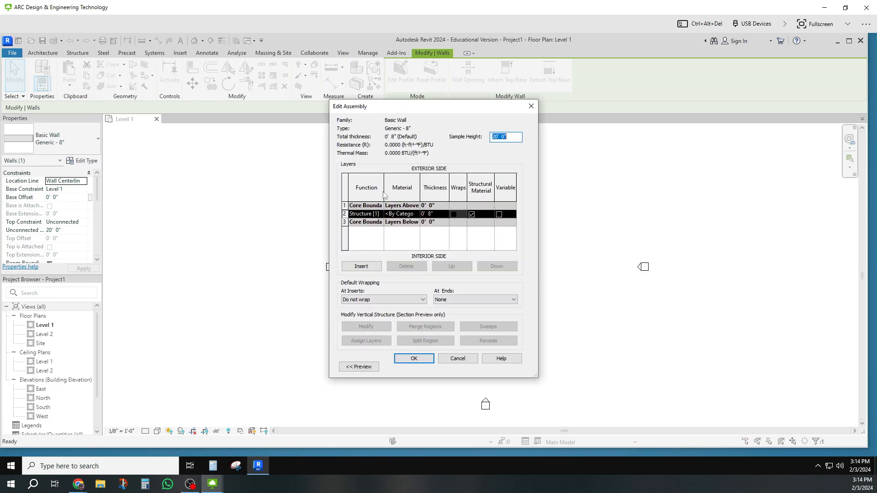
{"action": "left_click", "coordinate": [457, 359]}
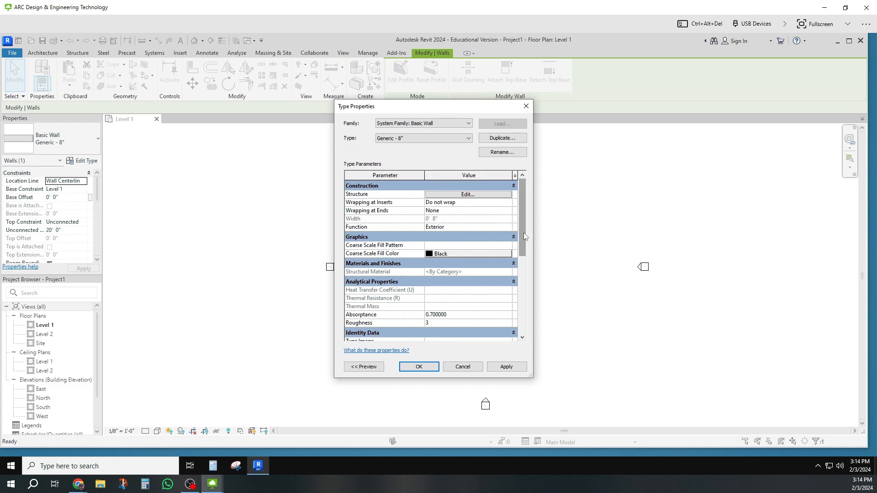
{"action": "left_click_drag", "start_coordinate": [524, 240], "coordinate": [521, 163]}
{"action": "left_click", "coordinate": [526, 108]}
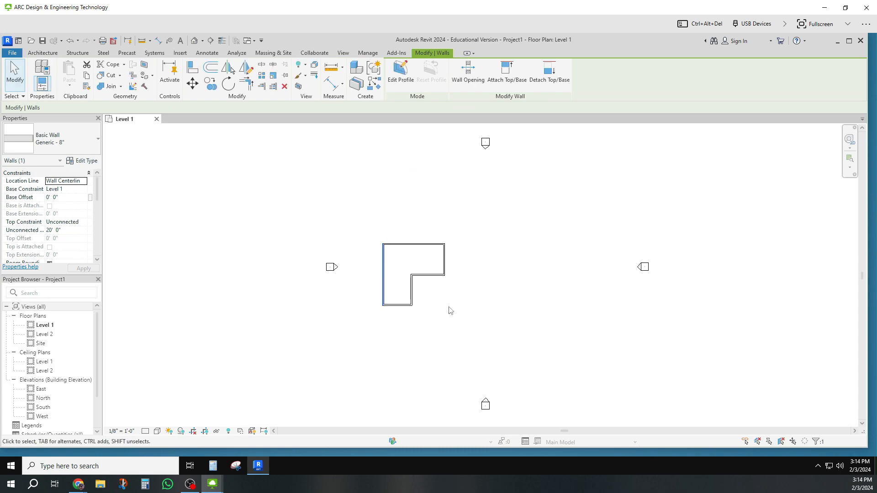
- Change the west wall's type to Exterior - Brick and CMU on MTL. Stud
{"action": "left_click", "coordinate": [98, 140]}
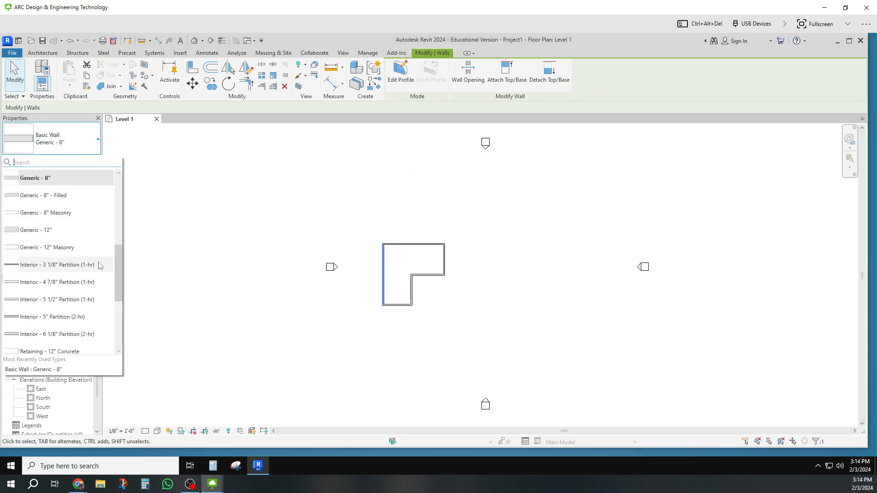
{"action": "scroll", "coordinate": [117, 273], "scroll_direction": "up", "scroll_amount": 1}
{"action": "left_click_drag", "start_coordinate": [118, 238], "coordinate": [119, 200]}
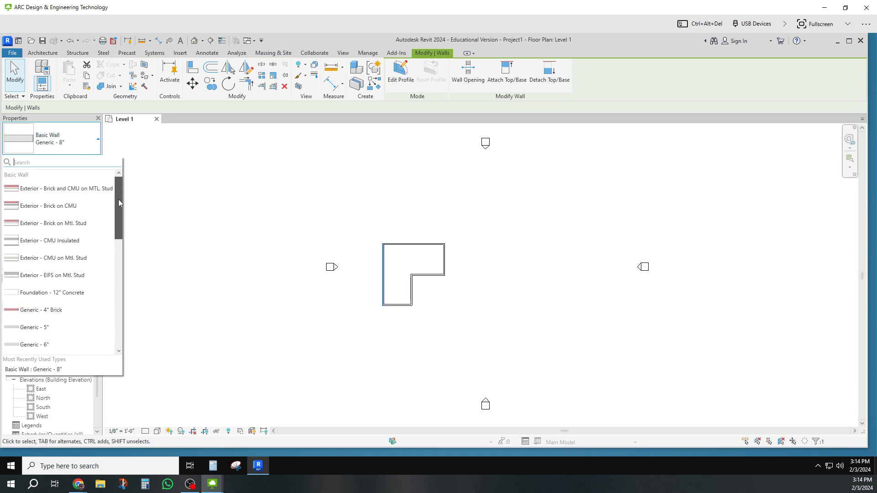
{"action": "left_click", "coordinate": [52, 189]}
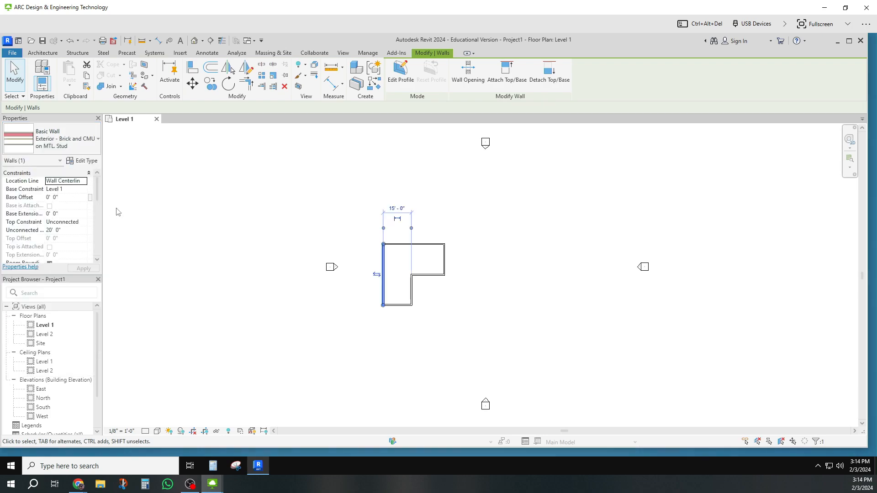
{"action": "left_click", "coordinate": [220, 241]}
{"action": "scroll", "coordinate": [383, 274], "scroll_direction": "down", "scroll_amount": 1}
{"action": "scroll", "coordinate": [386, 278], "scroll_direction": "up", "scroll_amount": 4}
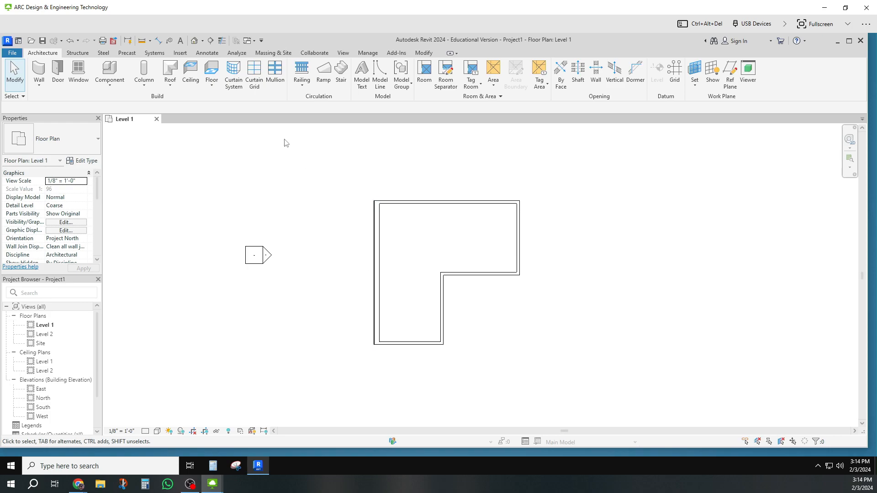
- Open the default 3D view and orbit the model to face the brick west wall
{"action": "left_click", "coordinate": [343, 53]}
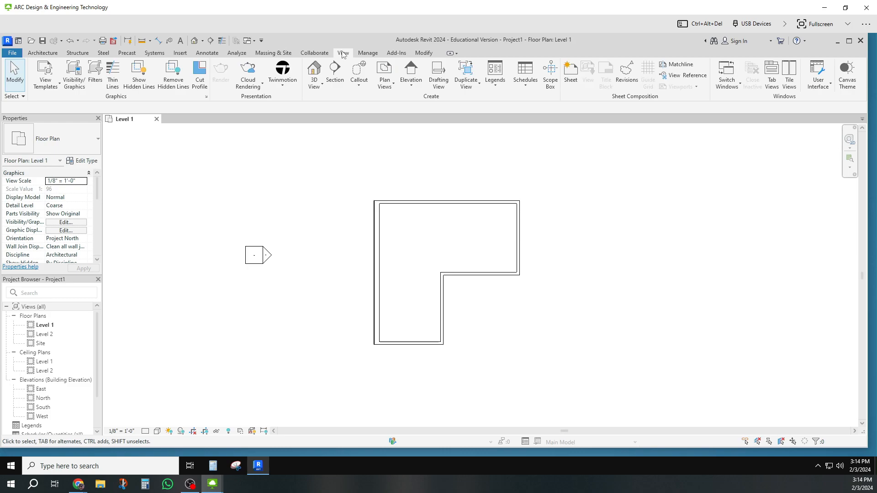
{"action": "left_click", "coordinate": [314, 71]}
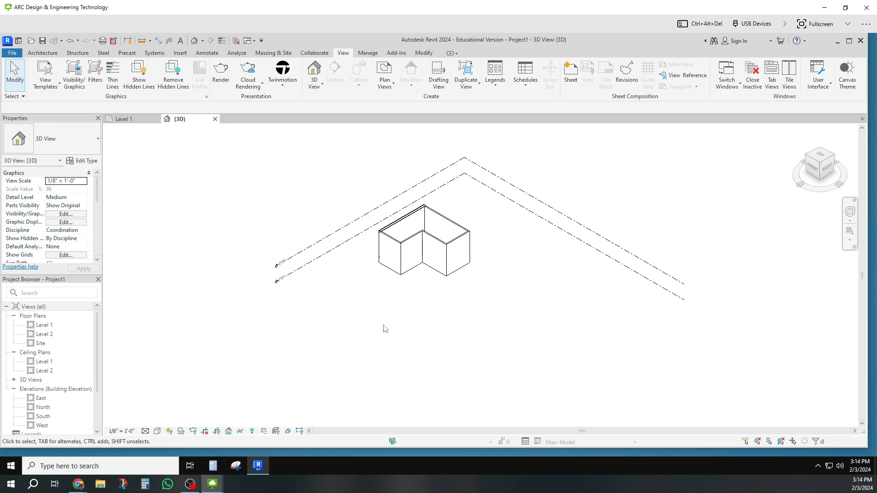
{"action": "middle_click_drag", "start_coordinate": [390, 332], "coordinate": [430, 334]}
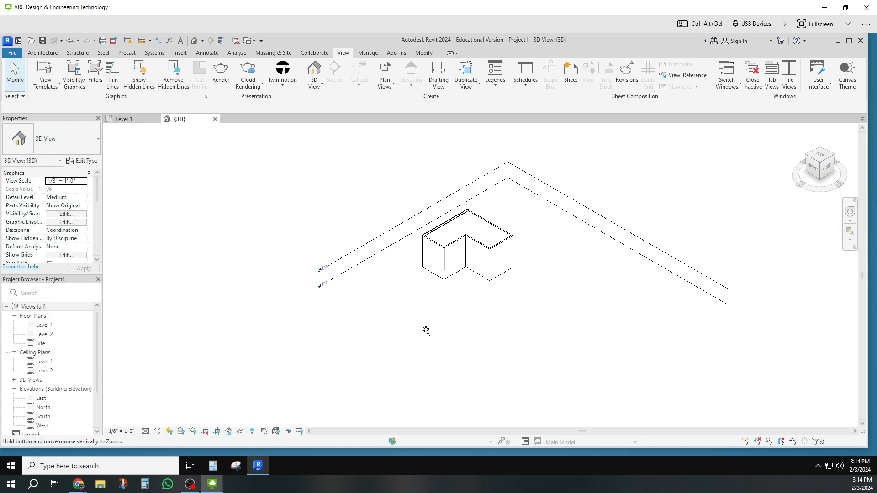
{"action": "middle_click_drag", "start_coordinate": [431, 335], "coordinate": [512, 352], "text": "shift"}
{"action": "scroll", "coordinate": [512, 351], "scroll_direction": "up", "scroll_amount": 4}
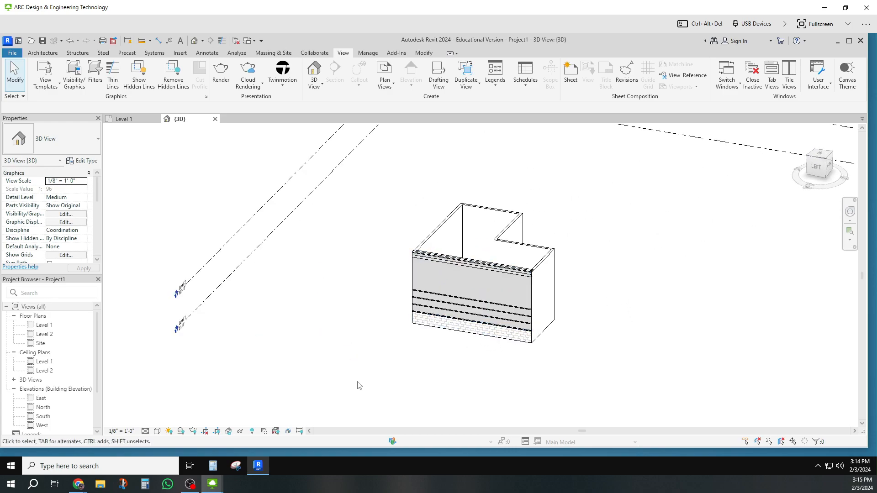
- Set the 3D view's detail level to Fine and its visual style to Realistic
{"action": "left_click", "coordinate": [145, 432]}
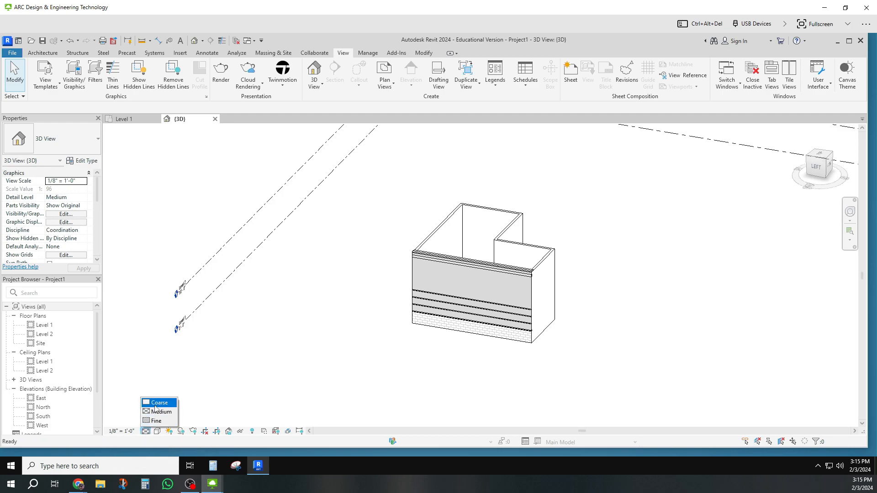
{"action": "left_click", "coordinate": [155, 421]}
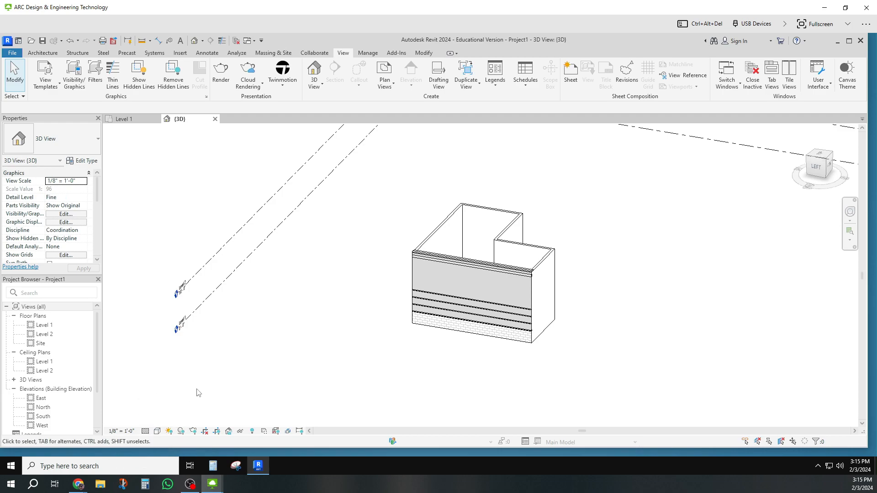
{"action": "left_click", "coordinate": [157, 432]}
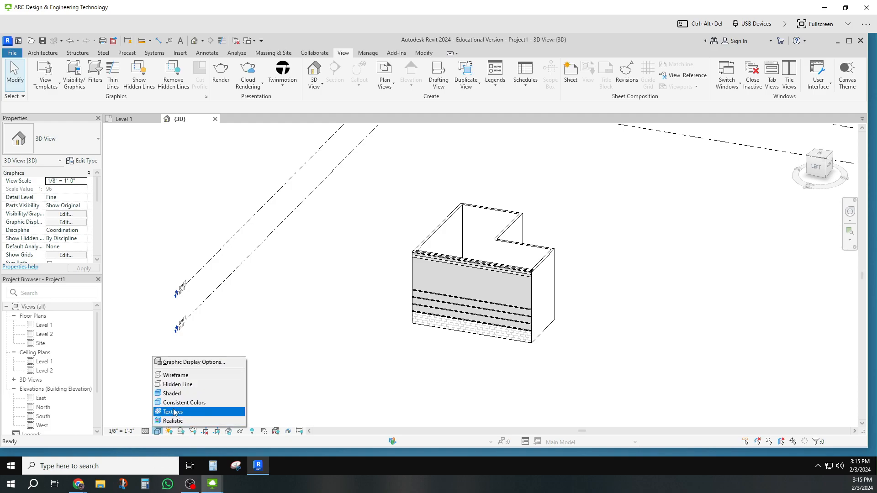
{"action": "left_click", "coordinate": [180, 422]}
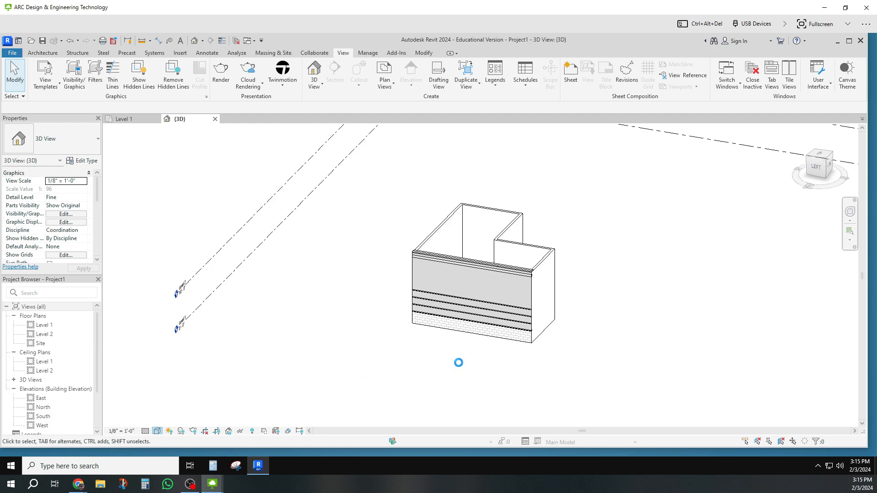
- Examine the brick wall's material and the wall layout in 3D from near, far and the front-left corner
{"action": "scroll", "coordinate": [528, 326], "scroll_direction": "down", "scroll_amount": 2}
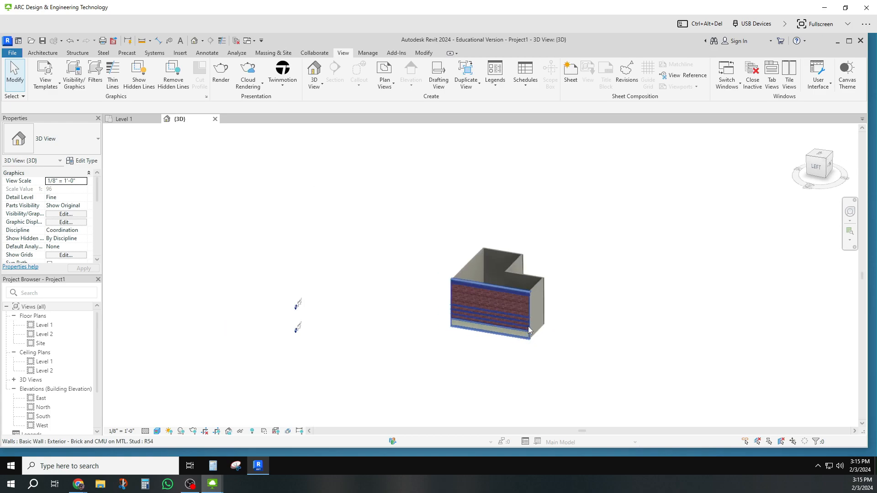
{"action": "scroll", "coordinate": [548, 327], "scroll_direction": "up", "scroll_amount": 5}
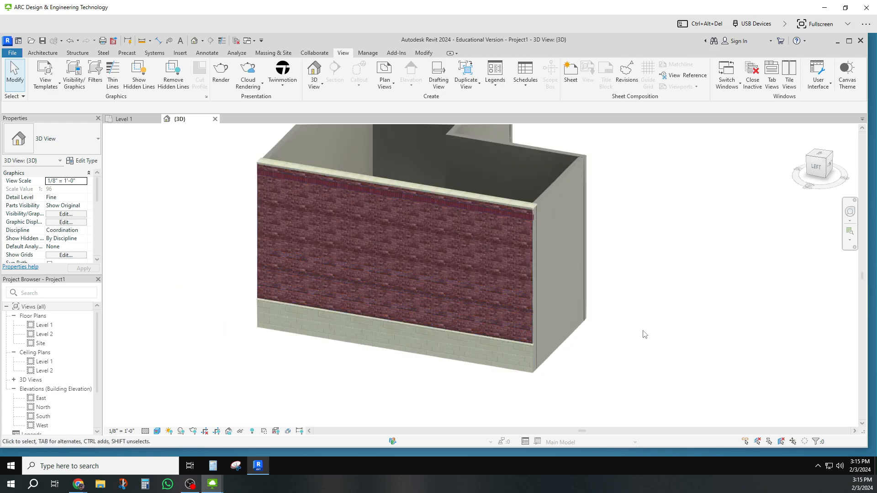
{"action": "scroll", "coordinate": [644, 335], "scroll_direction": "down", "scroll_amount": 2}
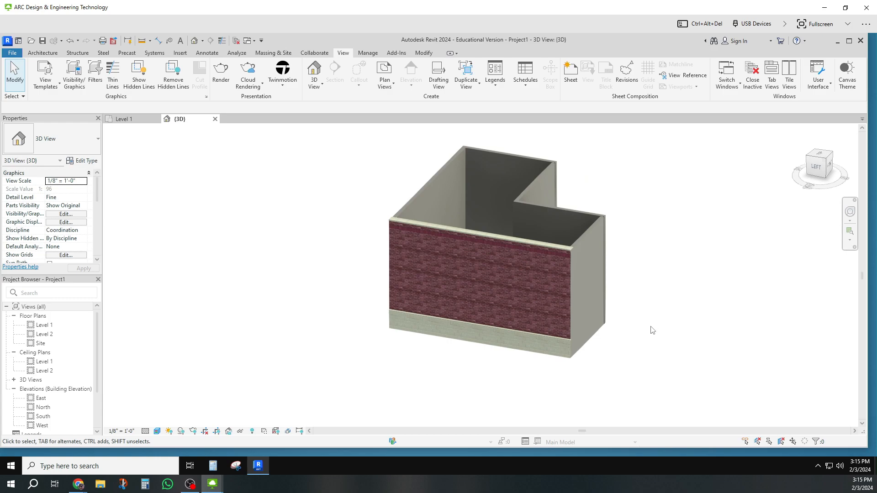
{"action": "scroll", "coordinate": [652, 330], "scroll_direction": "down", "scroll_amount": 2}
{"action": "scroll", "coordinate": [652, 330], "scroll_direction": "up", "scroll_amount": 2}
{"action": "scroll", "coordinate": [652, 330], "scroll_direction": "down", "scroll_amount": 2}
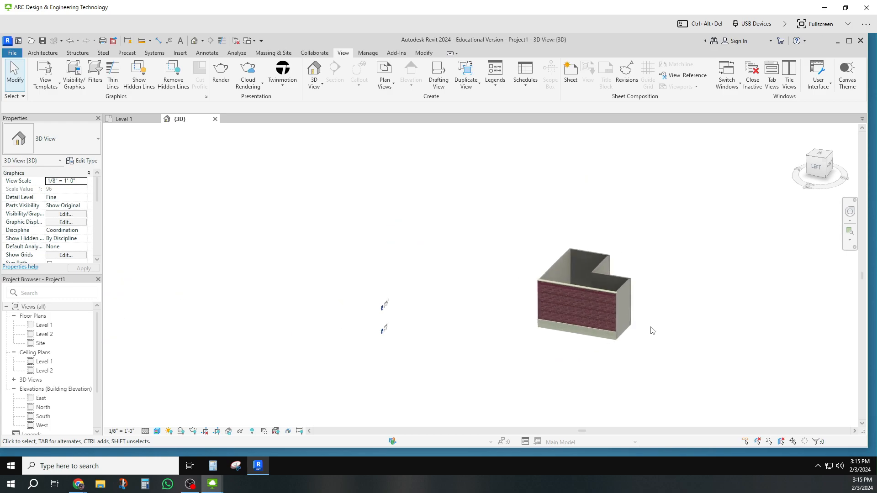
{"action": "scroll", "coordinate": [652, 330], "scroll_direction": "up", "scroll_amount": 2}
{"action": "middle_click_drag", "start_coordinate": [652, 329], "coordinate": [592, 345]}
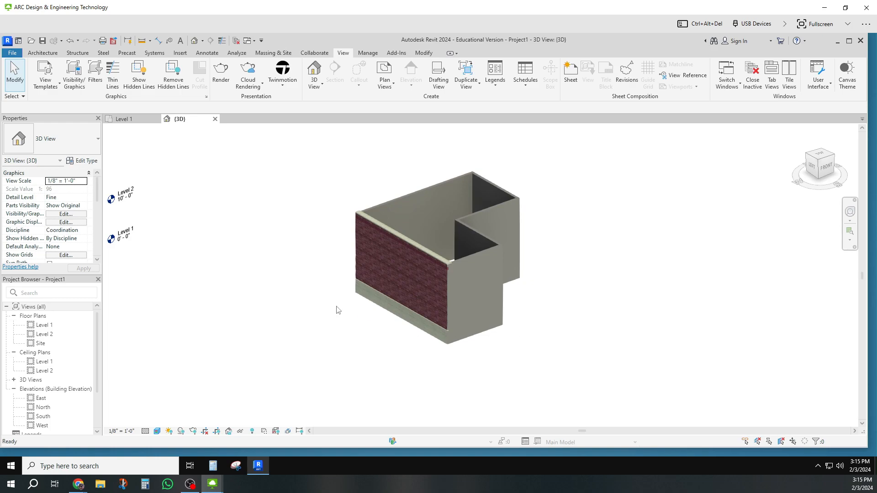
- Switch between the open Level 1 plan and the 3D view, ending on Level 1
{"action": "left_click", "coordinate": [132, 121]}
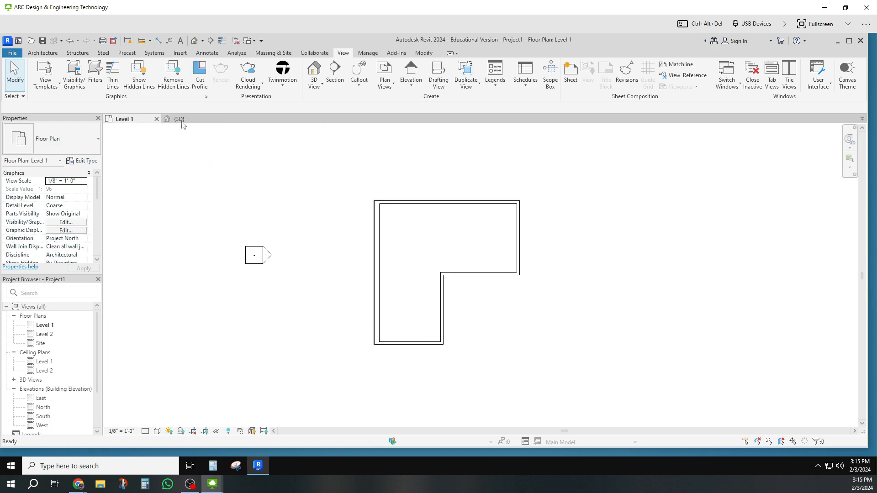
{"action": "left_click", "coordinate": [187, 121]}
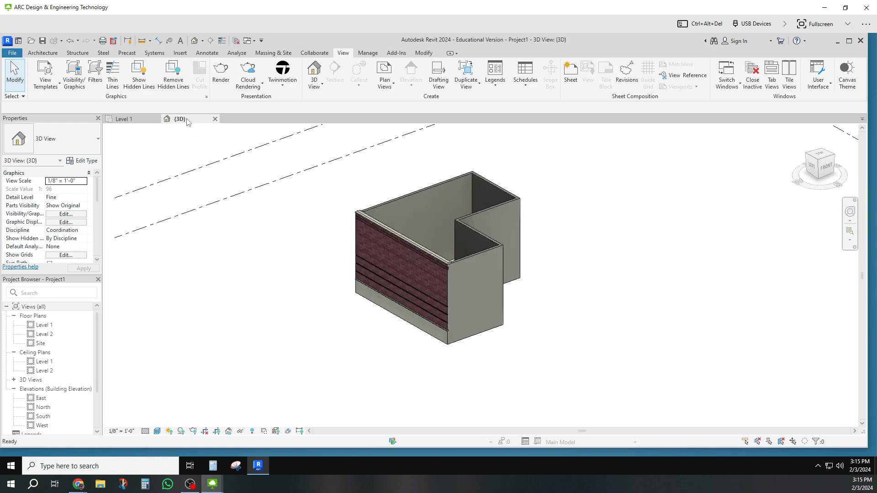
{"action": "left_click", "coordinate": [127, 120]}
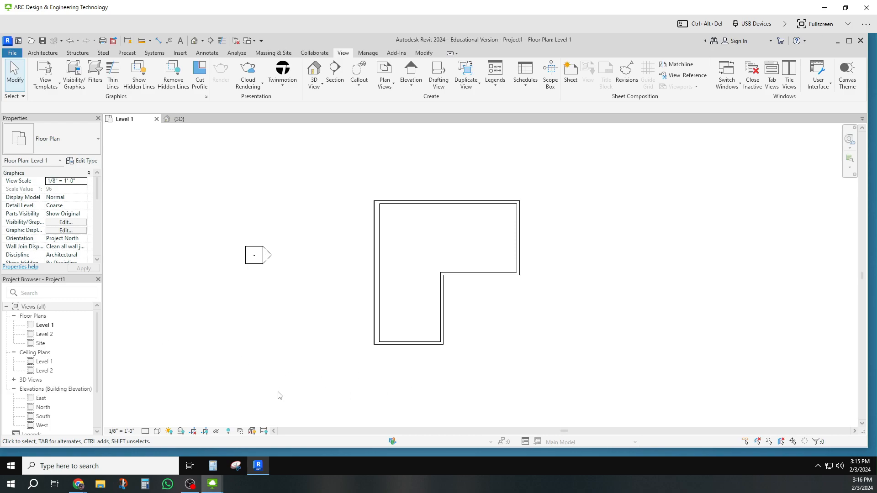
- Expand the 3D Views category in the Project Browser and open the {3D} view from there
{"action": "left_click", "coordinate": [23, 381]}
{"action": "double_click", "coordinate": [24, 382]}
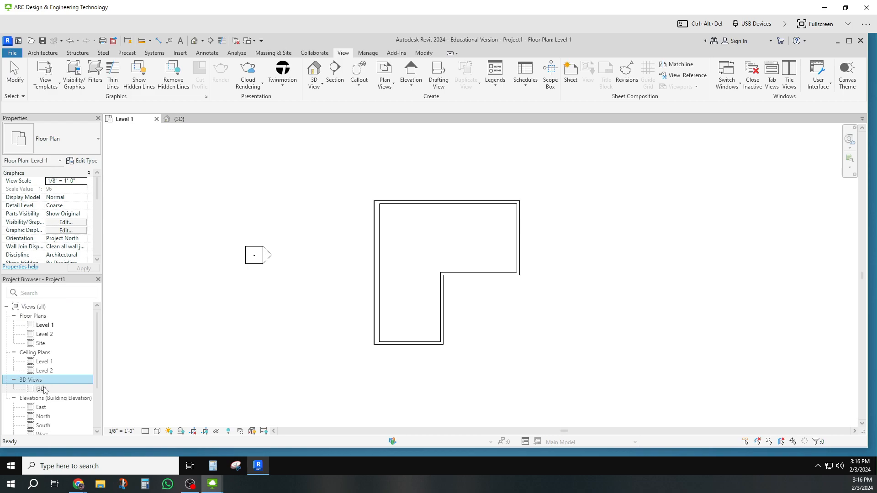
{"action": "left_click", "coordinate": [46, 389]}
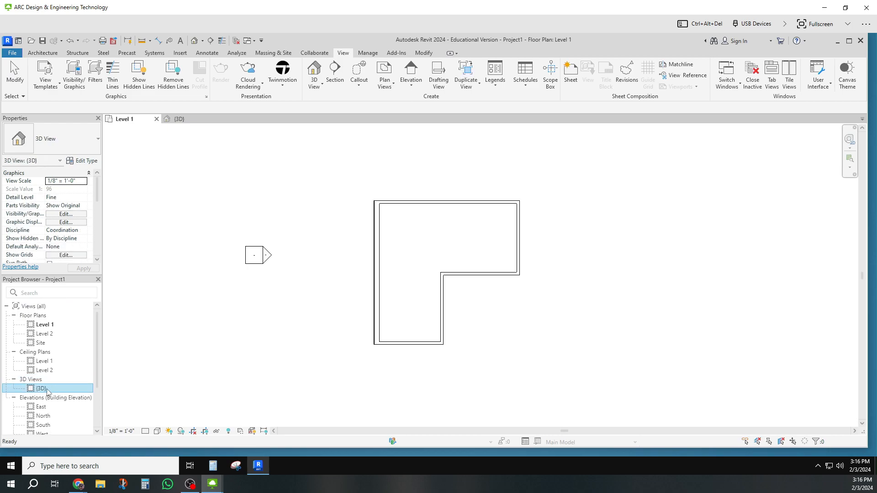
{"action": "double_click", "coordinate": [48, 391]}
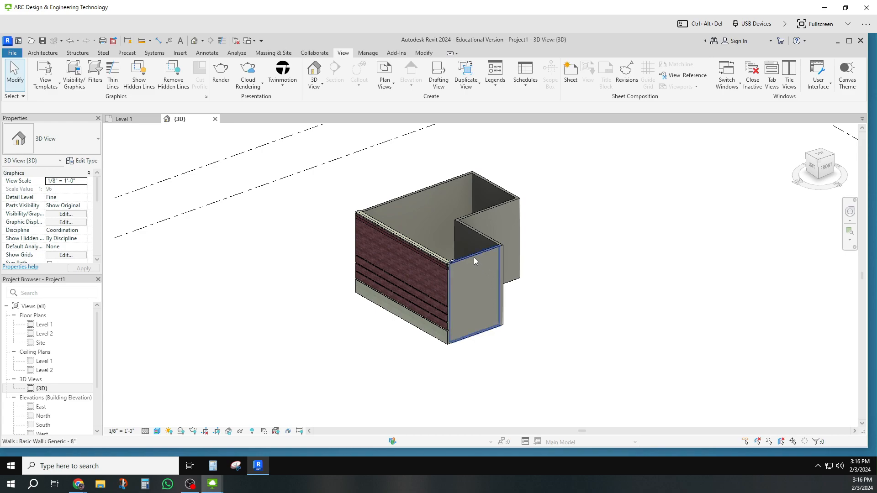
- Open the East elevation and set the unconnected height of the generic wall on its left half to 10' 0"
{"action": "left_click", "coordinate": [39, 407]}
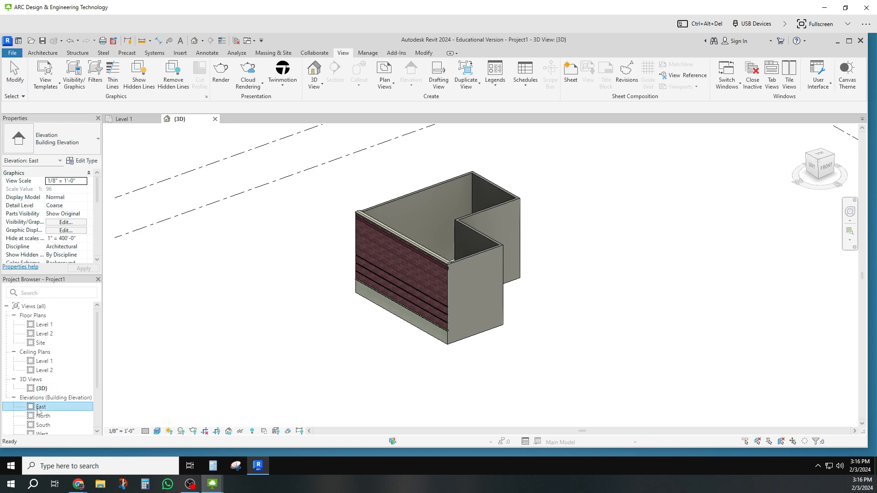
{"action": "double_click", "coordinate": [39, 407]}
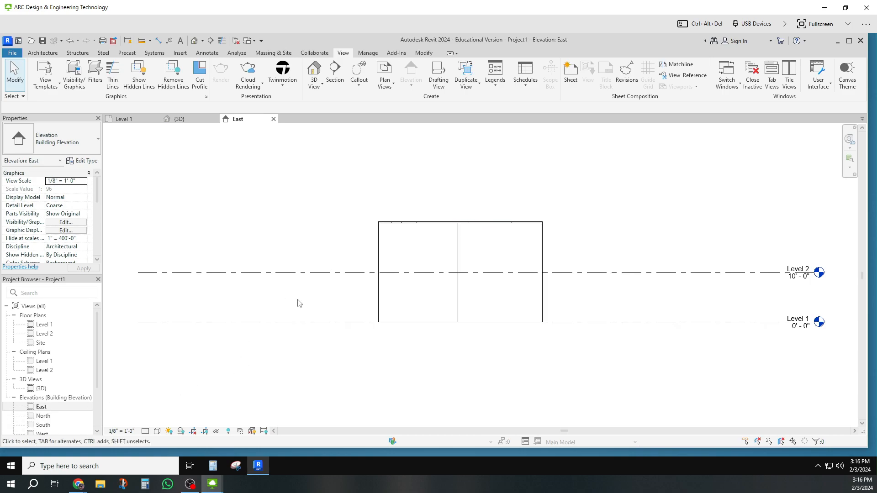
{"action": "left_click", "coordinate": [410, 227]}
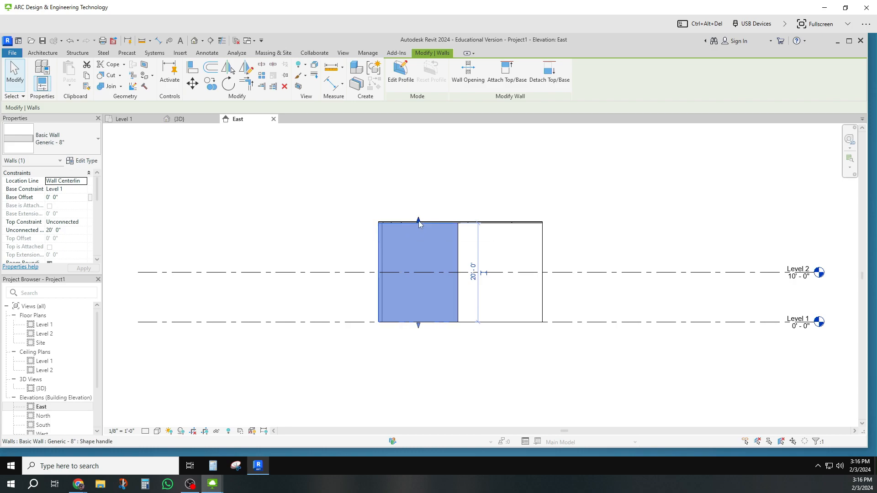
{"action": "left_click", "coordinate": [64, 230]}
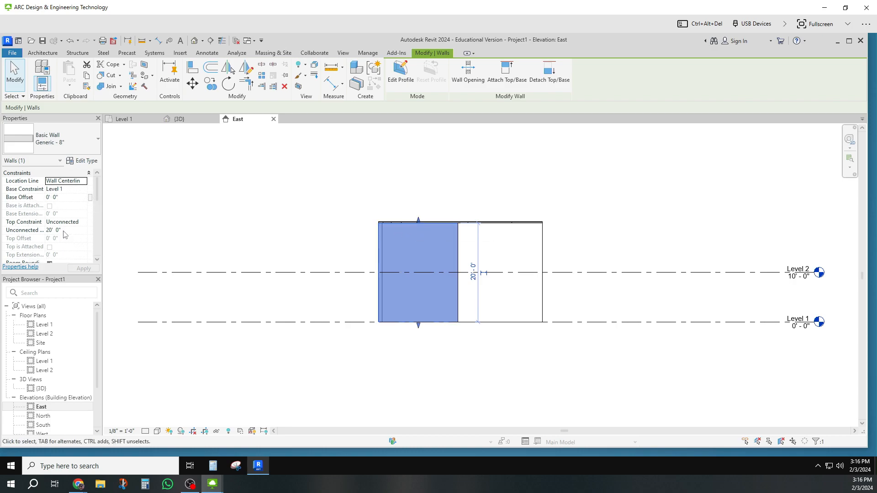
{"action": "left_click", "coordinate": [20, 233]}
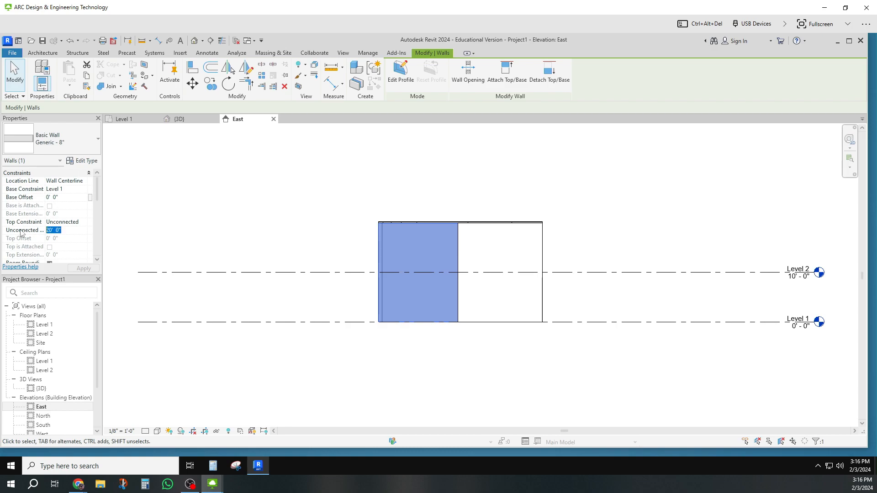
{"action": "type", "text": "10"}
{"action": "key", "text": "Return"}
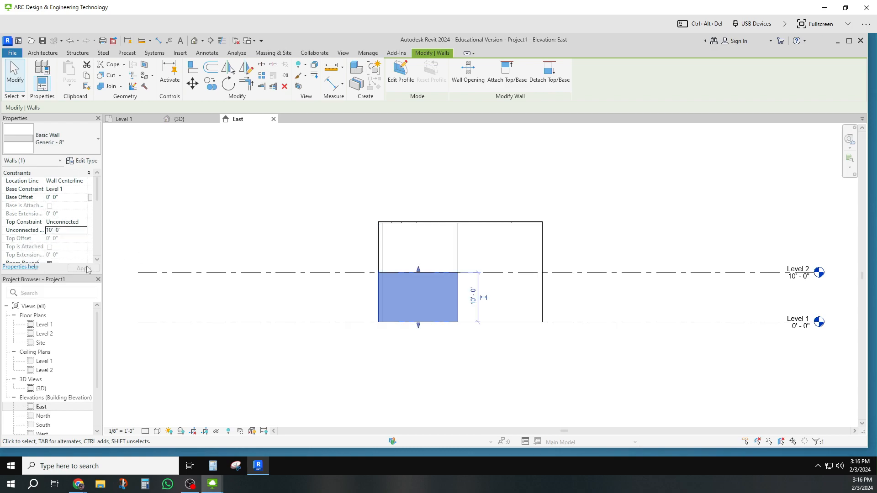
{"action": "left_click", "coordinate": [238, 230]}
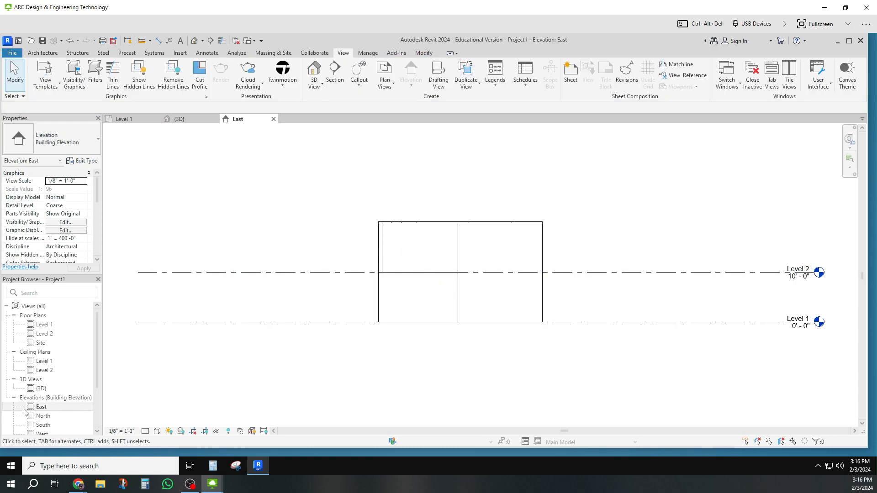
- Return to the {3D} view and examine the lowered wall and its properties from the front-right corner
{"action": "double_click", "coordinate": [41, 388]}
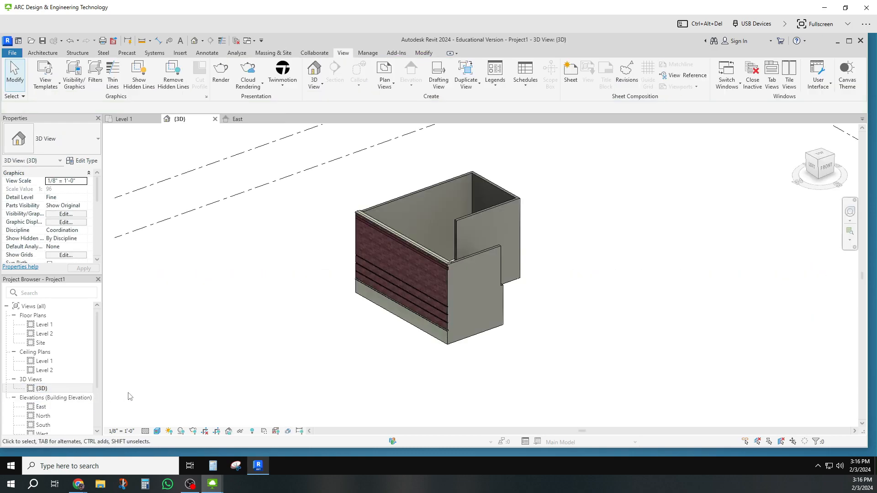
{"action": "middle_click_drag", "start_coordinate": [483, 370], "coordinate": [351, 327], "text": "shift"}
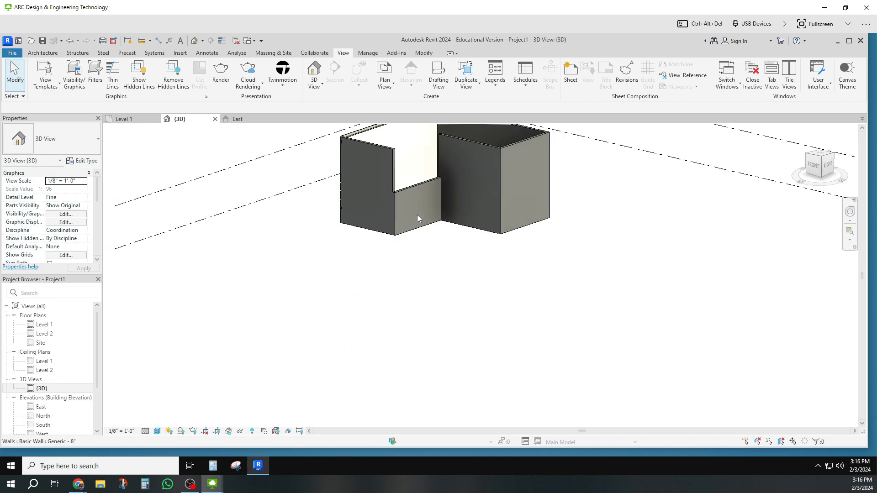
{"action": "left_click", "coordinate": [415, 187]}
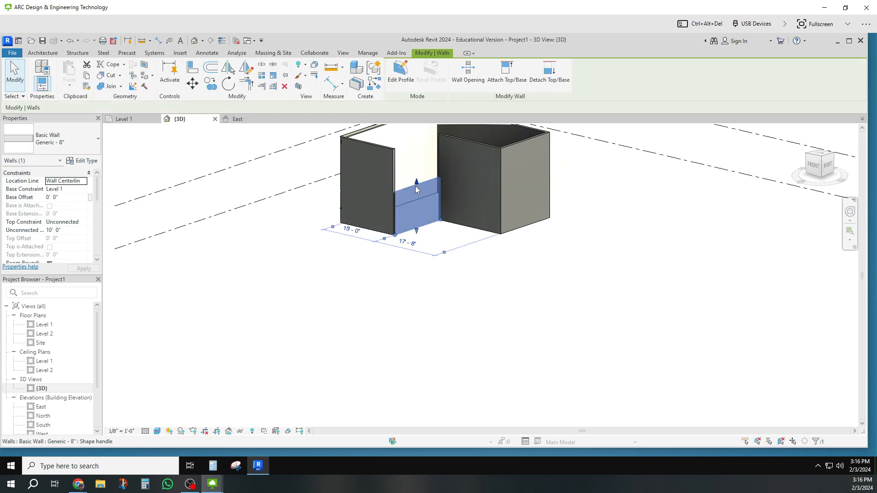
{"action": "middle_click_drag", "start_coordinate": [428, 175], "coordinate": [439, 243]}
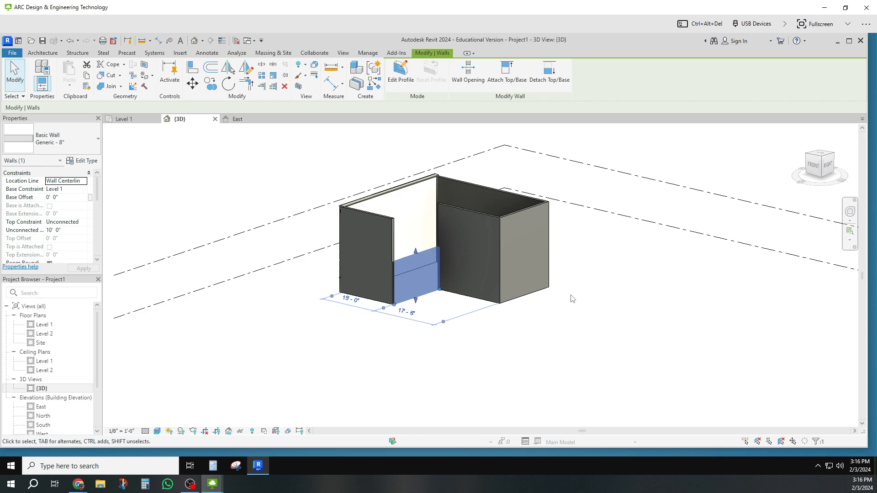
{"action": "key", "text": "Escape"}
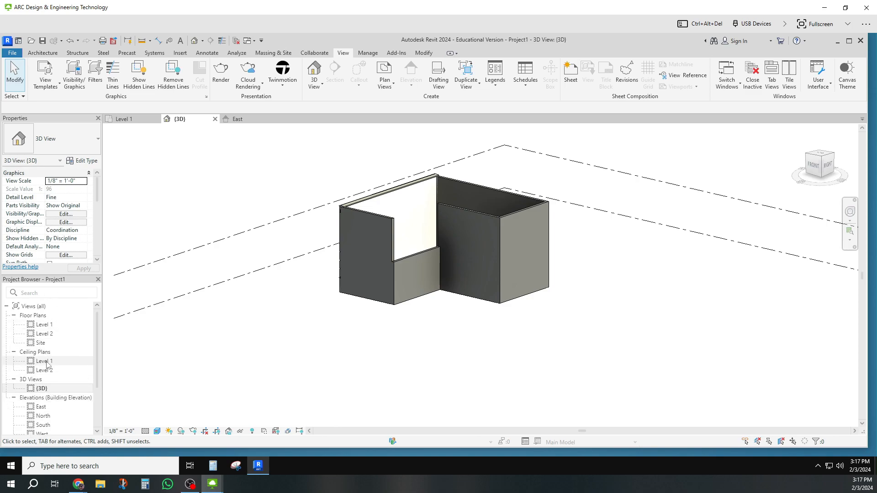
{"action": "left_click", "coordinate": [412, 254]}
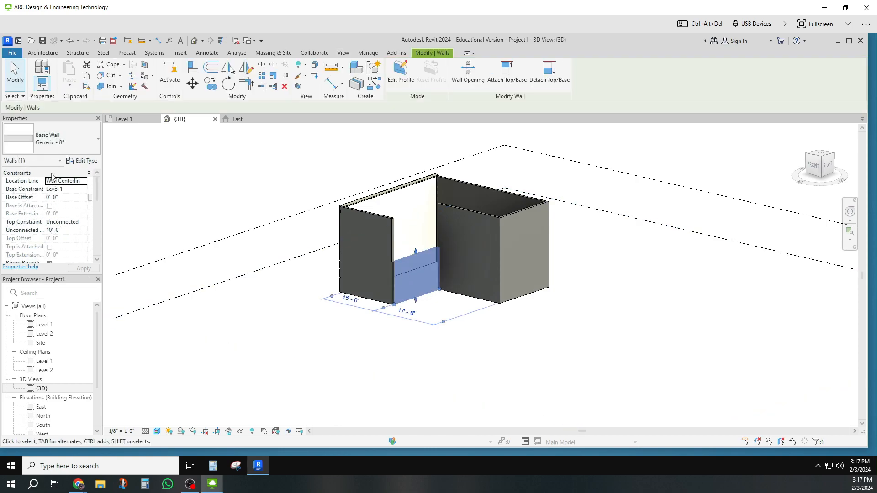
{"action": "left_click", "coordinate": [254, 321]}
- Review the Architecture, Structure, Steel, Precast and Insert tool sets
{"action": "left_click", "coordinate": [43, 54]}
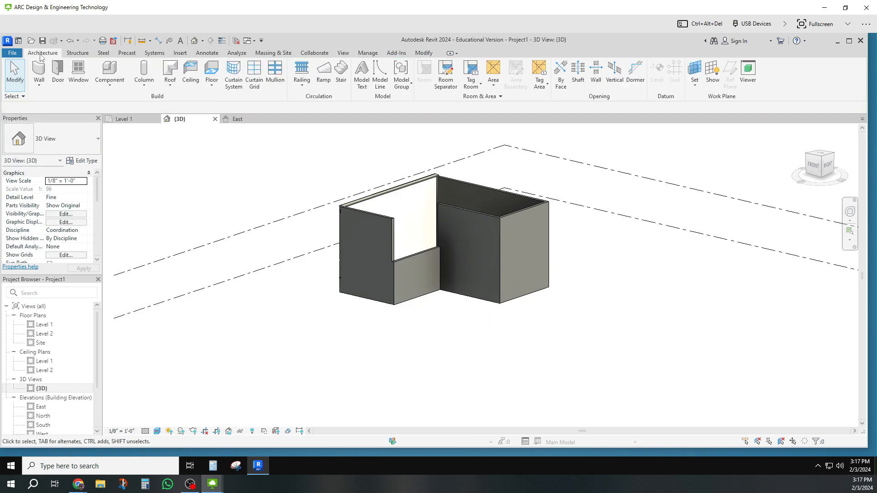
{"action": "left_click", "coordinate": [80, 53]}
{"action": "left_click", "coordinate": [104, 53]}
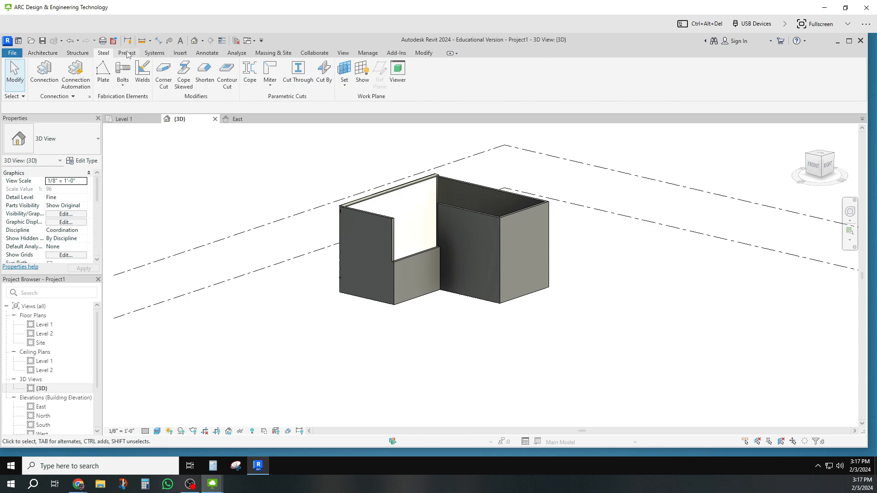
{"action": "left_click", "coordinate": [127, 53]}
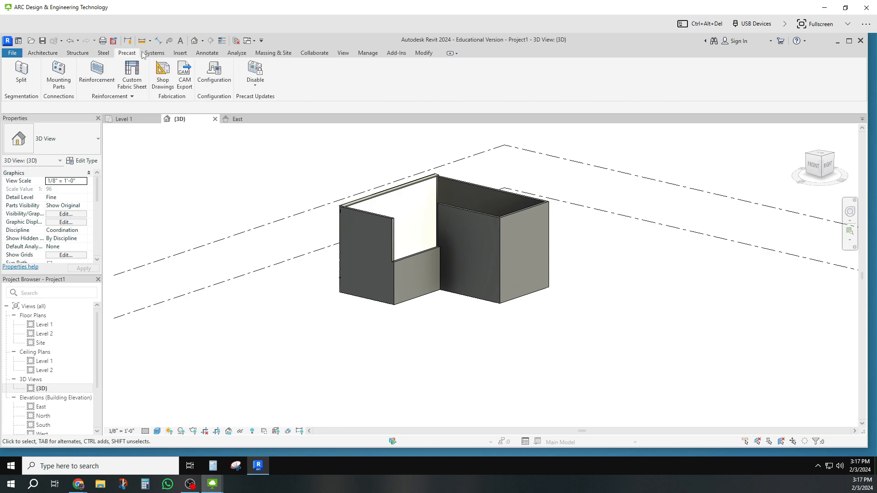
{"action": "left_click", "coordinate": [180, 54]}
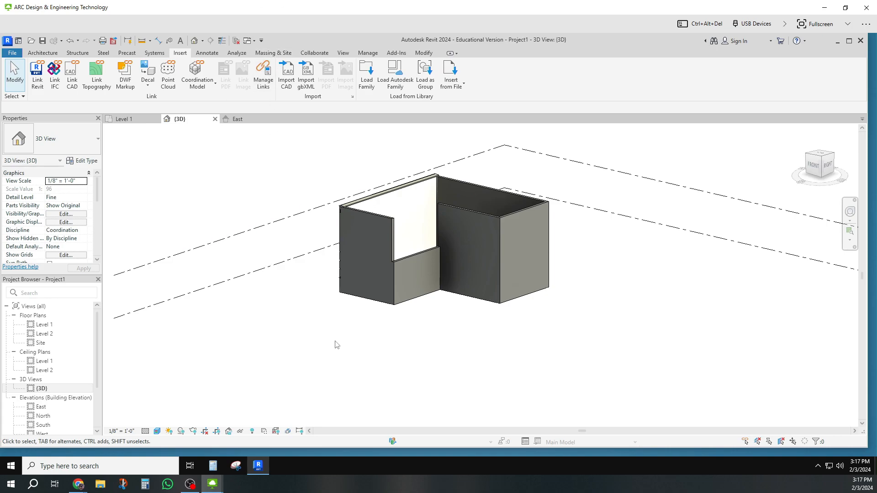
- Examine the Save As options for storing the project, and leave them without saving
{"action": "left_click", "coordinate": [15, 54]}
{"action": "left_click", "coordinate": [15, 54]}
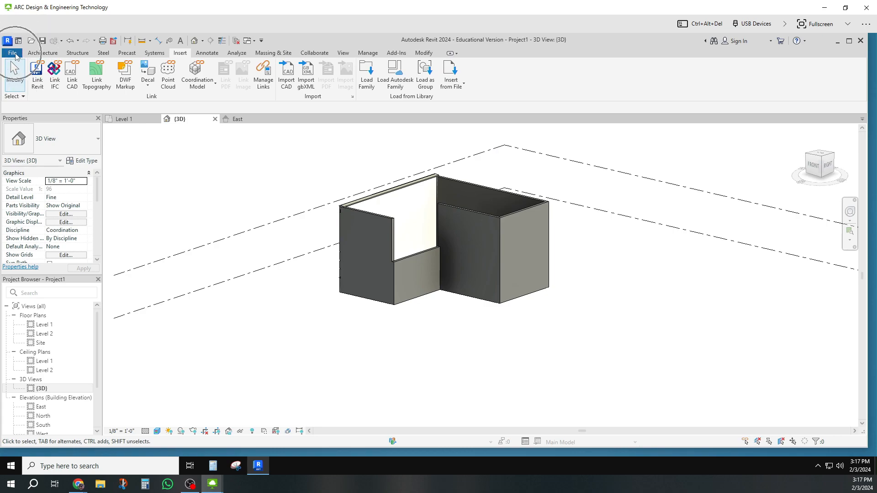
{"action": "left_click", "coordinate": [14, 54]}
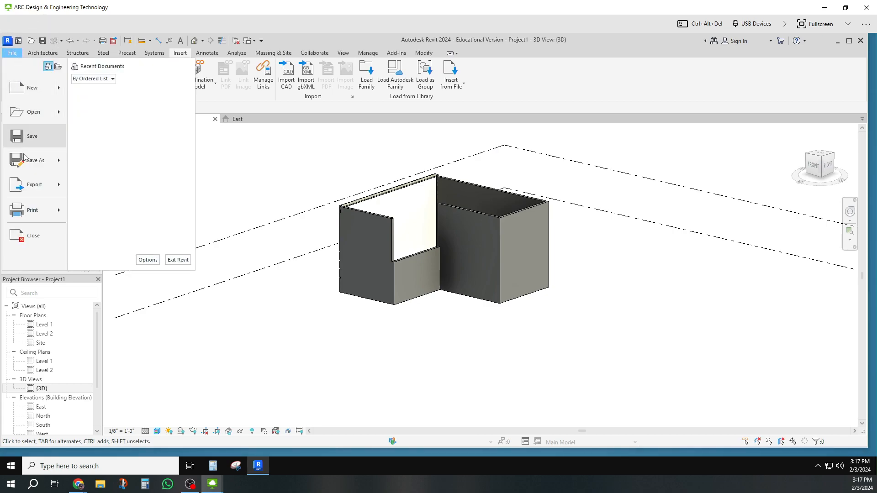
{"action": "mouse_move", "coordinate": [33, 163]}
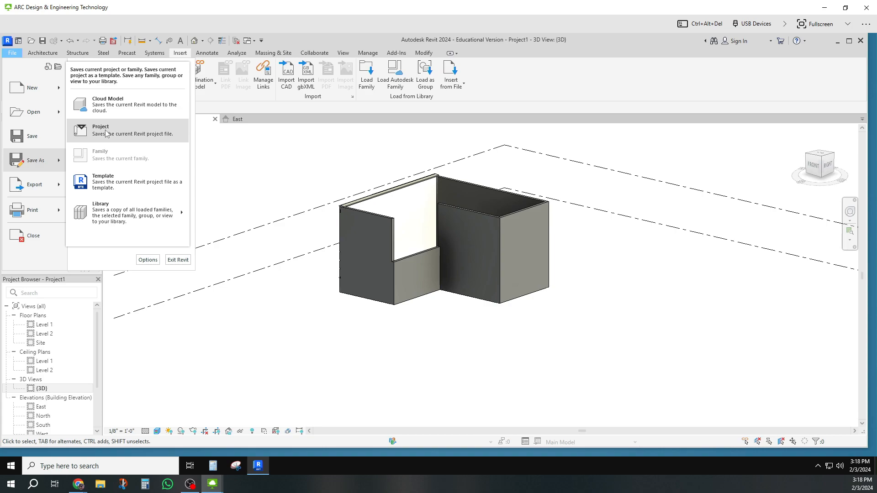
{"action": "left_click", "coordinate": [323, 333]}
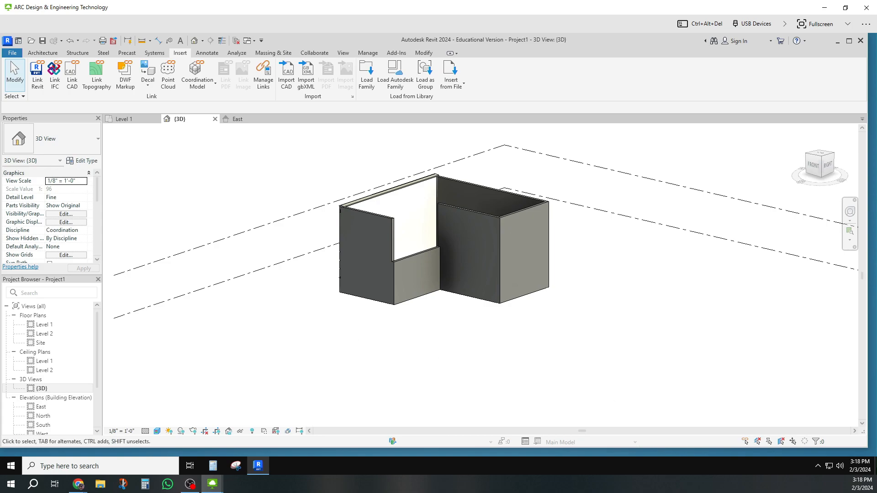